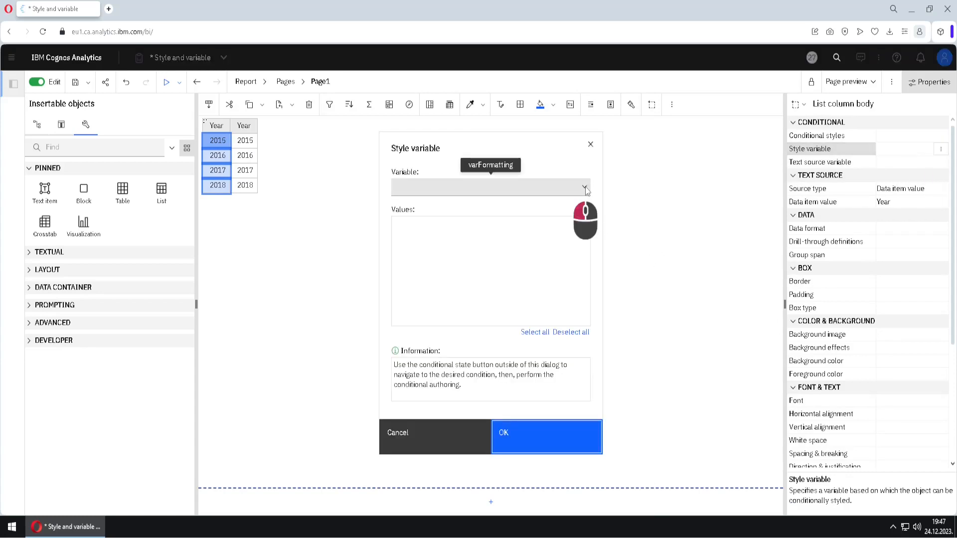
# - Create a new string variable named varFormatting as the style variable of the first Year column
pyautogui.click(585, 192)
pyautogui.click(520, 245)
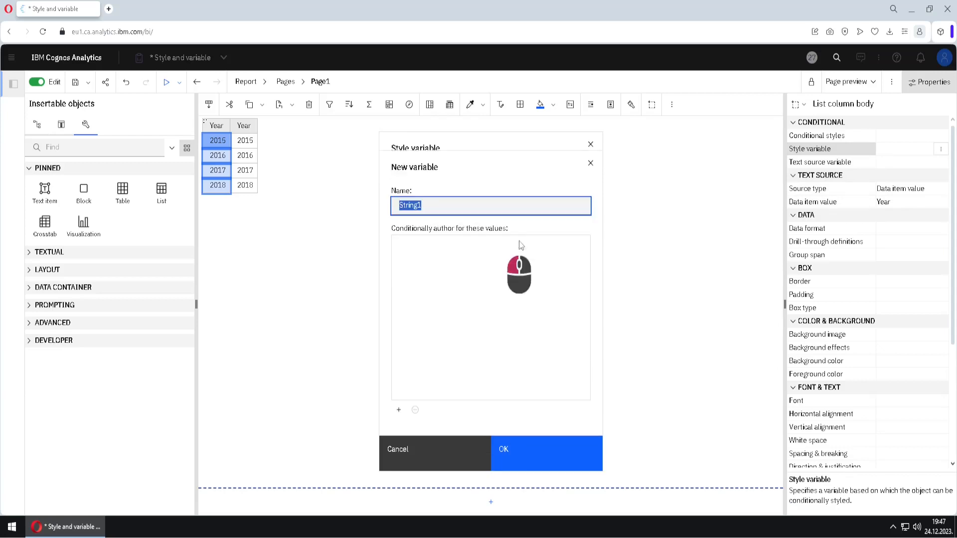
pyautogui.write('varFormatting')
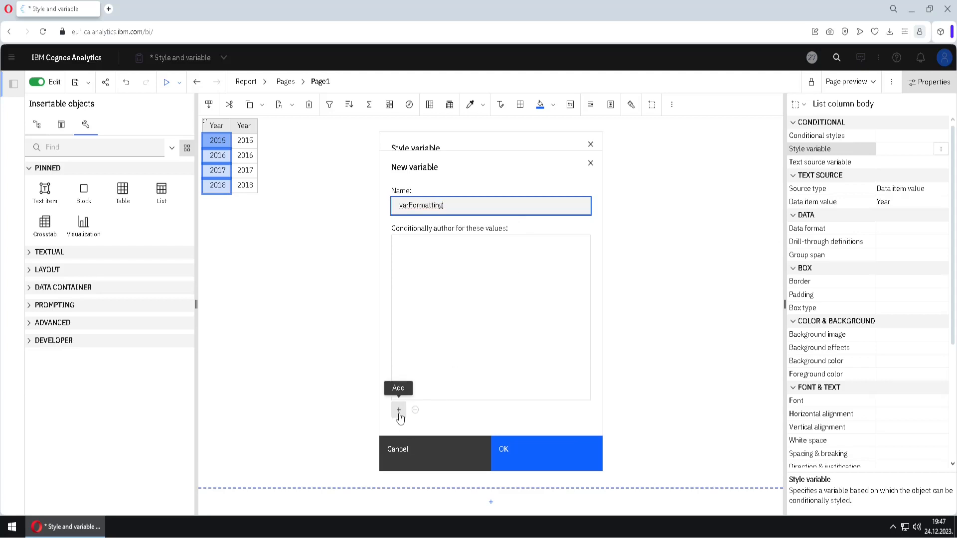
# - Add 2015 and 2016 as the values to conditionally author for varFormatting and accept the new variable
pyautogui.click(399, 410)
pyautogui.write('2015')
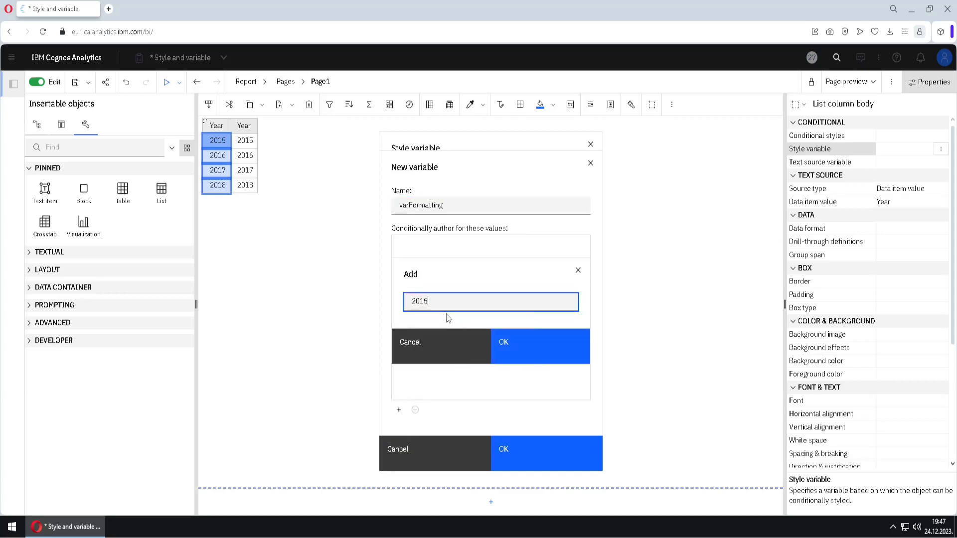
pyautogui.click(514, 346)
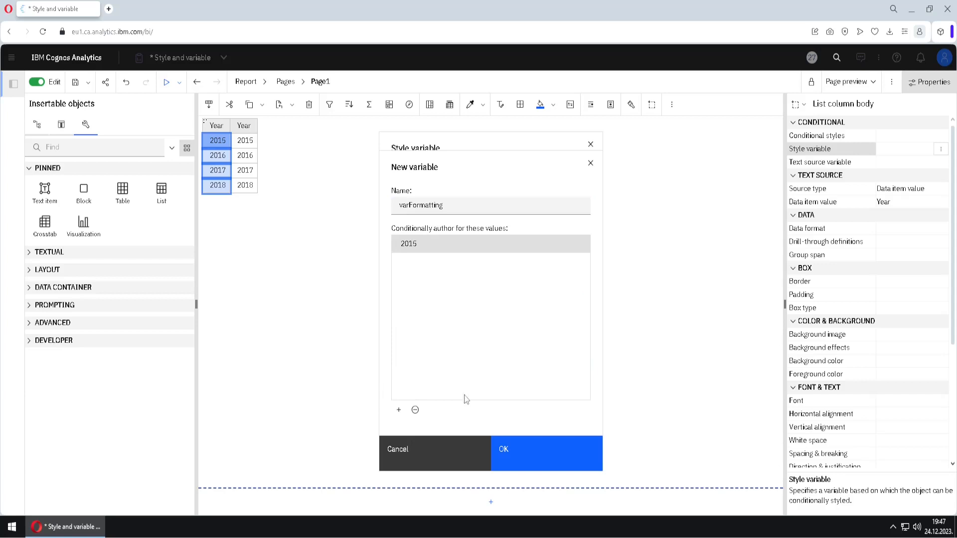
pyautogui.click(399, 409)
pyautogui.write('2016')
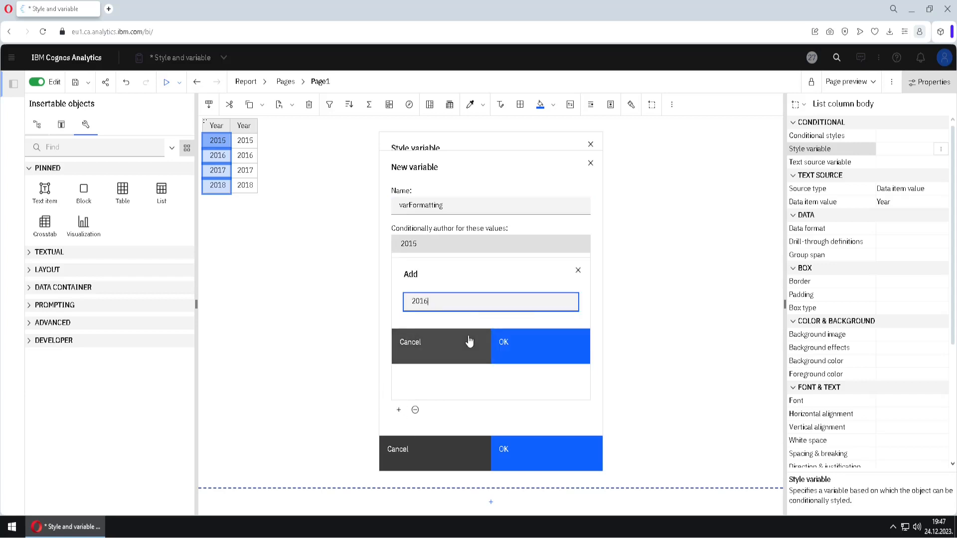
pyautogui.click(513, 344)
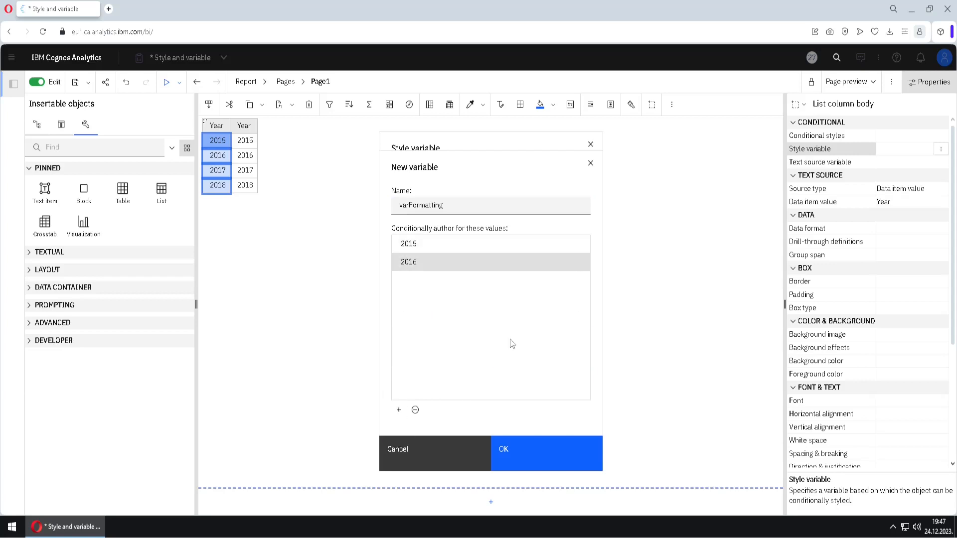
pyautogui.click(534, 458)
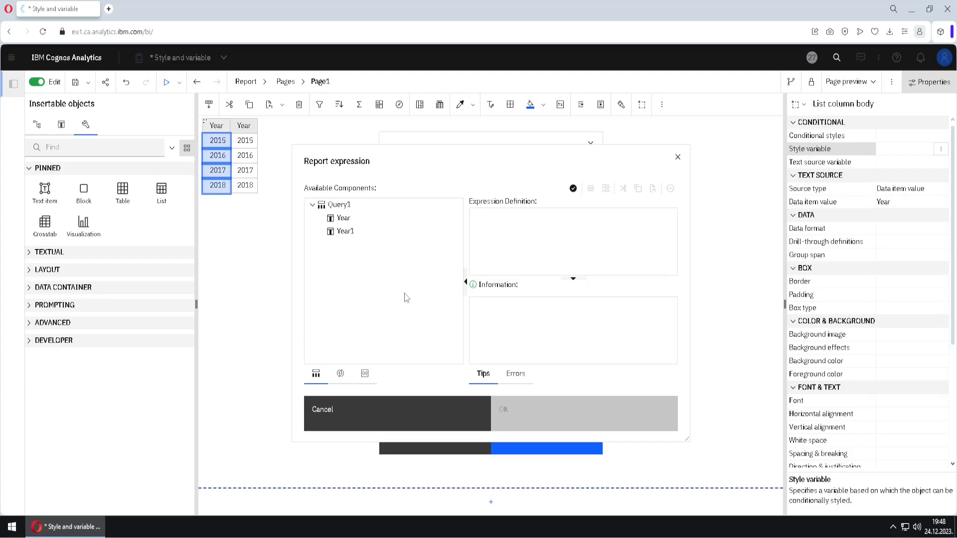
# - Define the variable's report expression as [Query1].[Year] and apply varFormatting with its values to the first Year column
pyautogui.moveTo(344, 219); pyautogui.dragTo(497, 251)
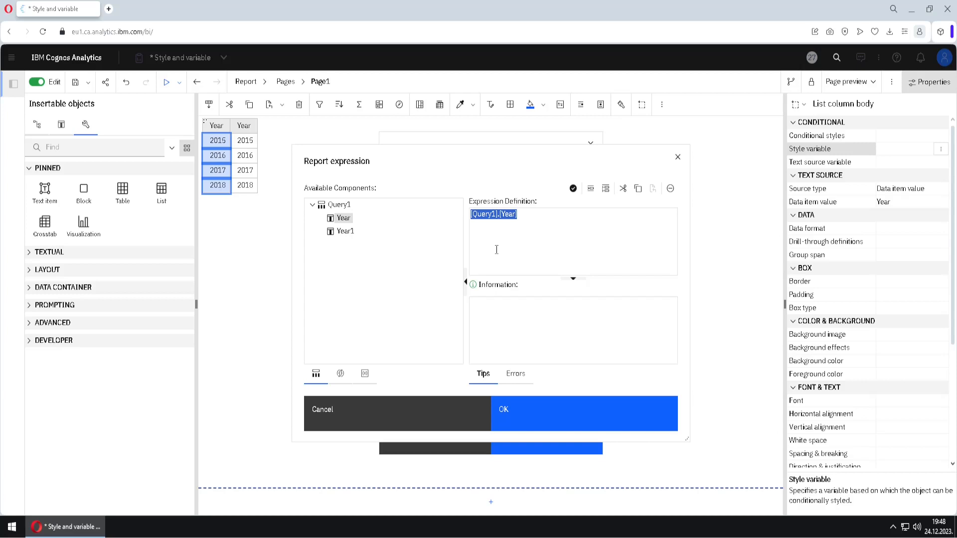
pyautogui.click(556, 416)
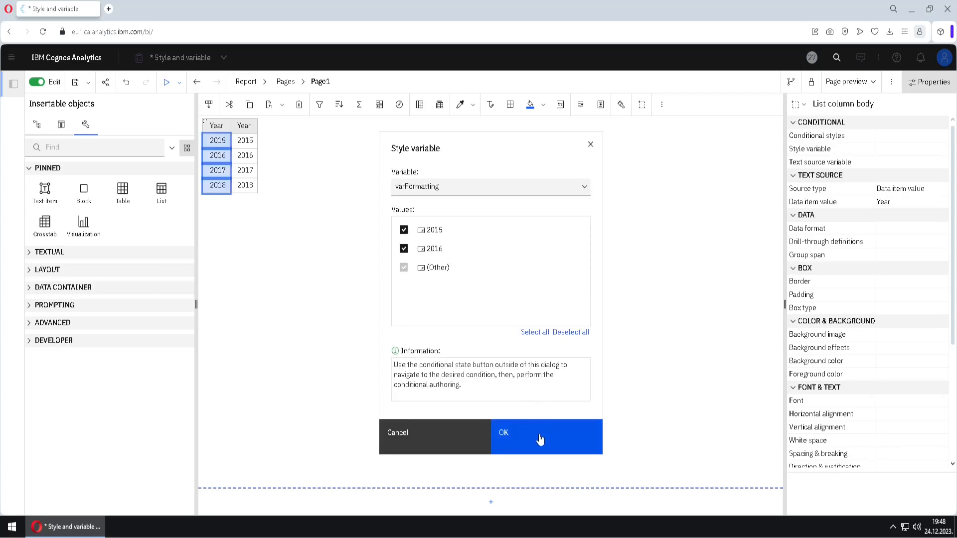
pyautogui.click(540, 439)
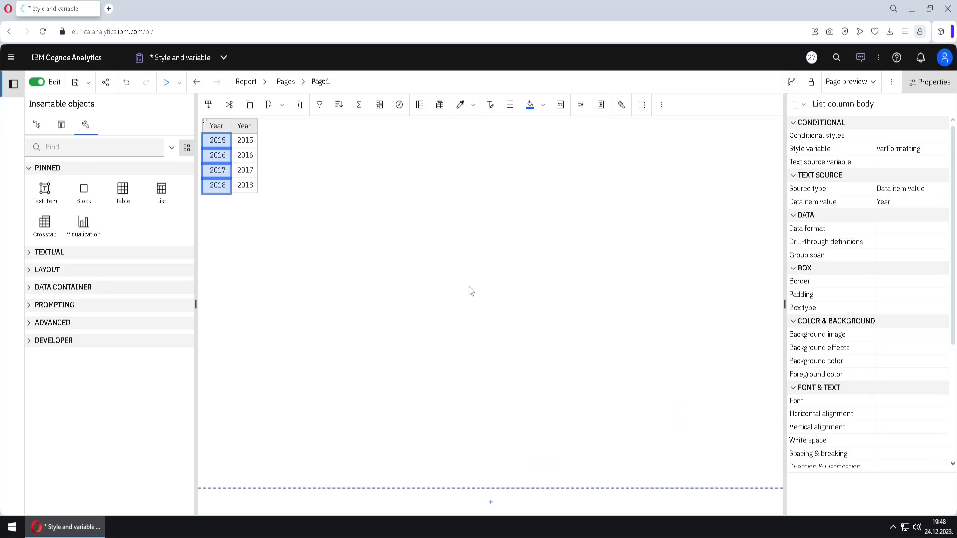
pyautogui.hotkey('ctrl', '2')
pyautogui.moveTo(767, 64); pyautogui.dragTo(807, 103)
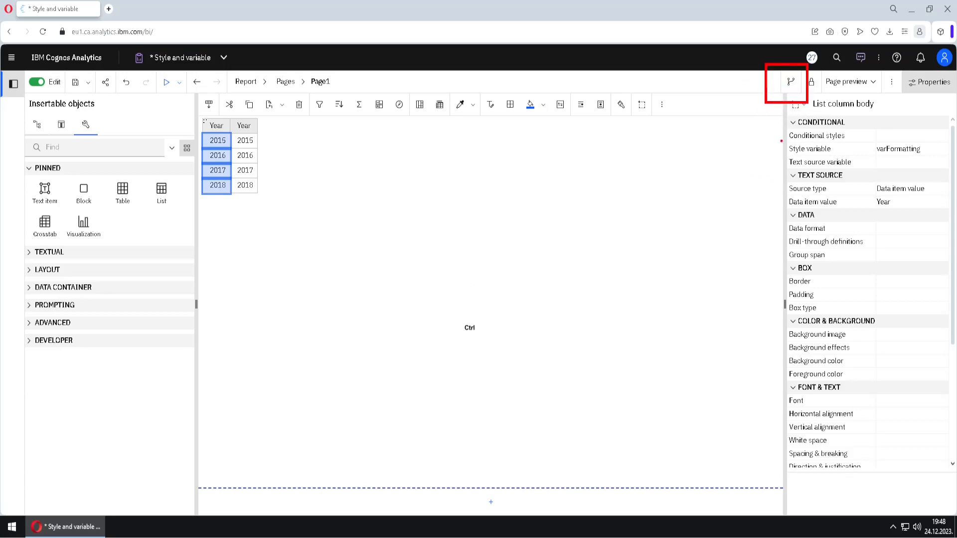
pyautogui.press('Escape')
# - Set the first Year column's background color to Yellow for the varFormatting condition 2015
pyautogui.click(791, 82)
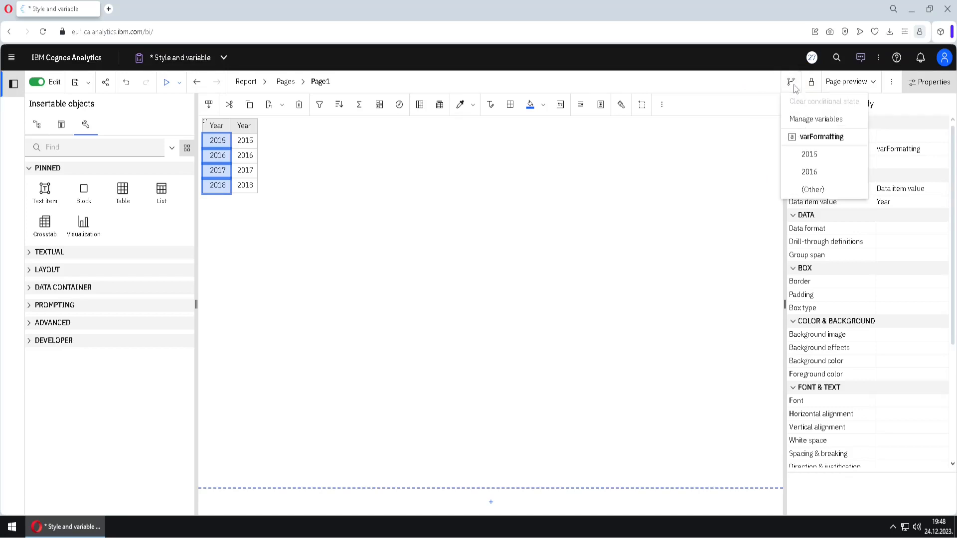
pyautogui.click(834, 162)
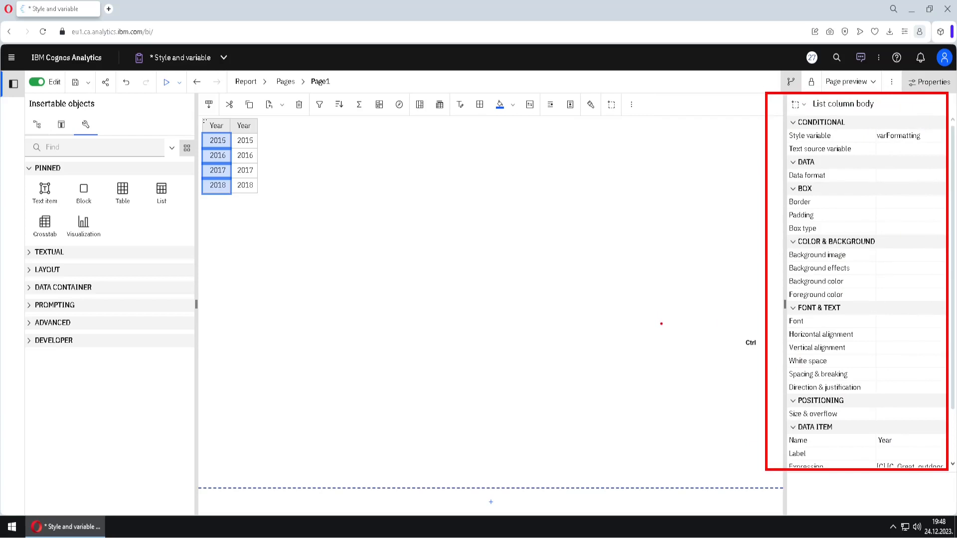
pyautogui.click(920, 288)
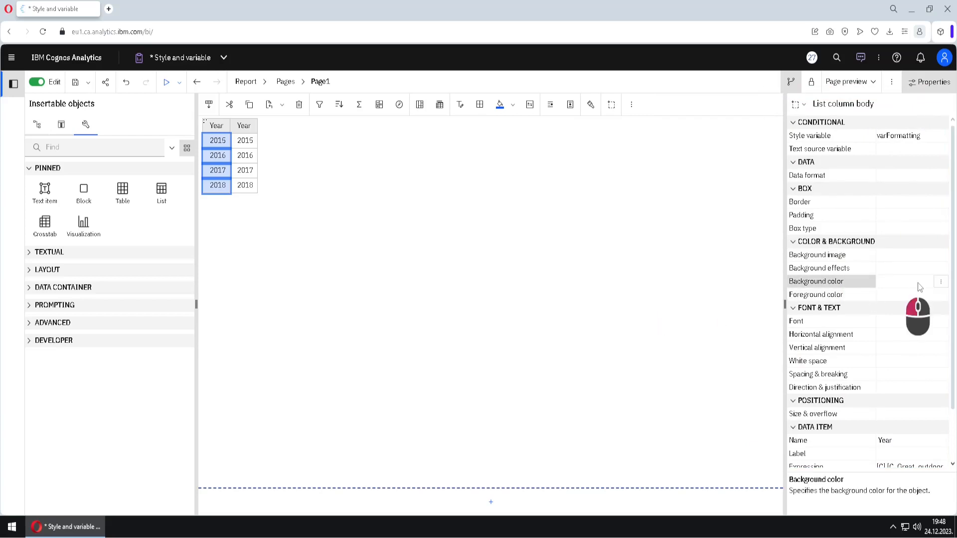
pyautogui.click(942, 284)
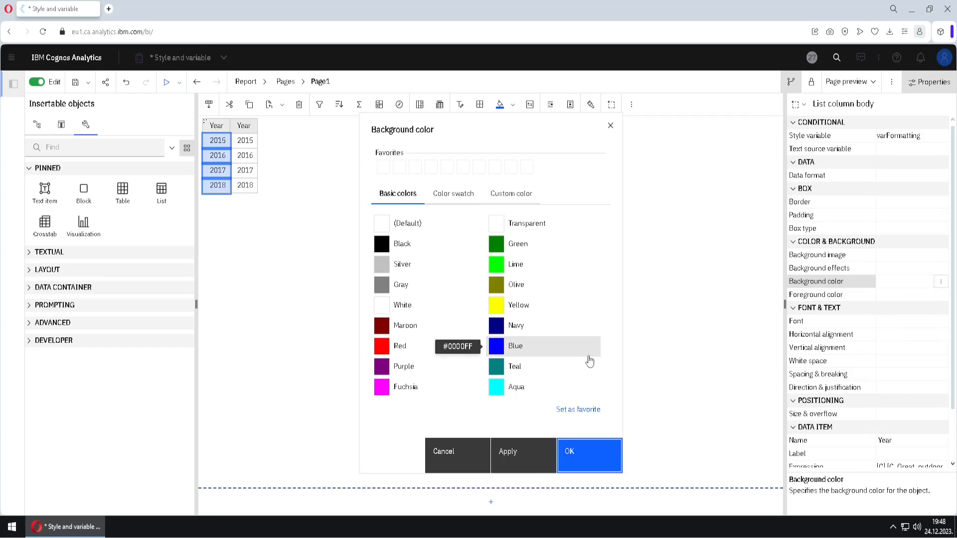
pyautogui.click(496, 308)
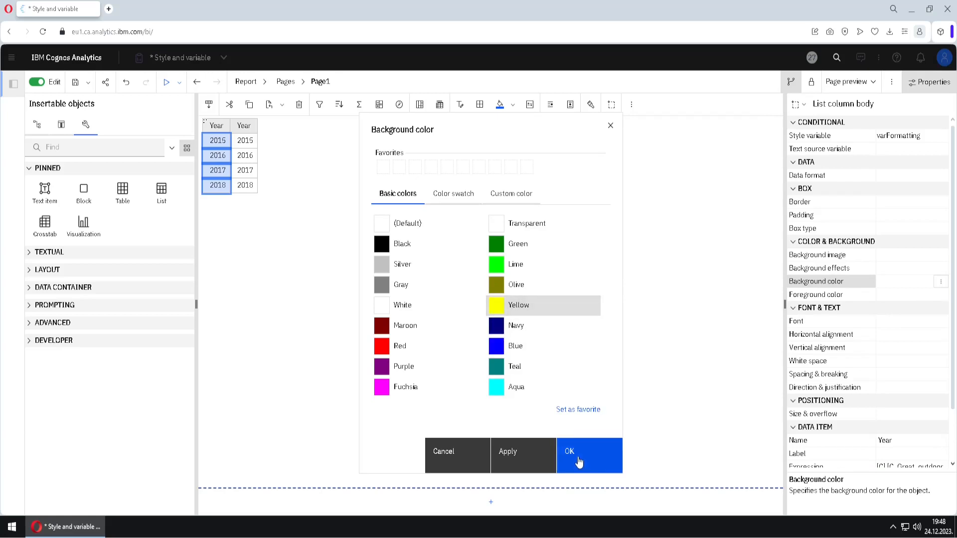
pyautogui.click(579, 463)
pyautogui.moveTo(194, 170)
pyautogui.mouseDown()
pyautogui.moveTo(207, 134)
pyautogui.moveTo(237, 129)
pyautogui.mouseUp()
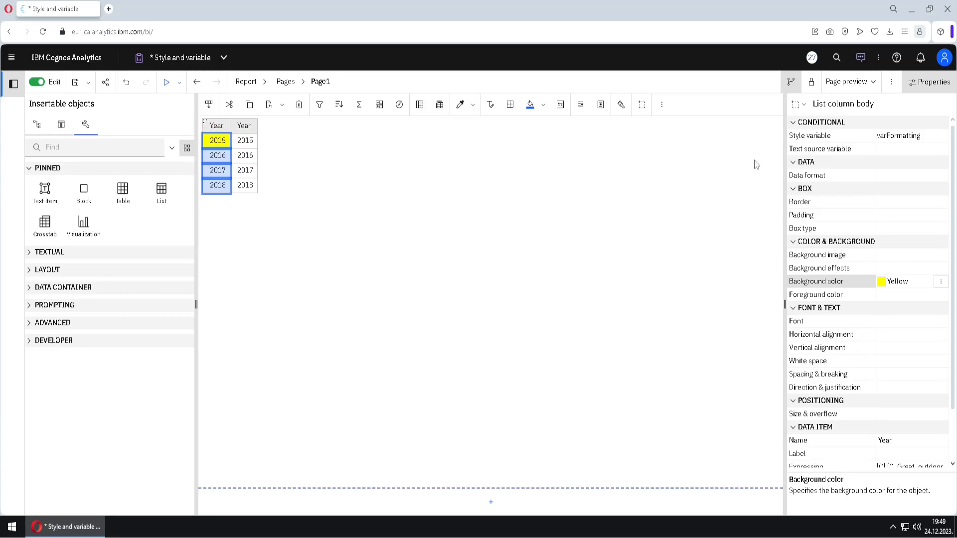
# - Set the first Year column's background color to Aqua for the varFormatting condition 2016
pyautogui.click(791, 83)
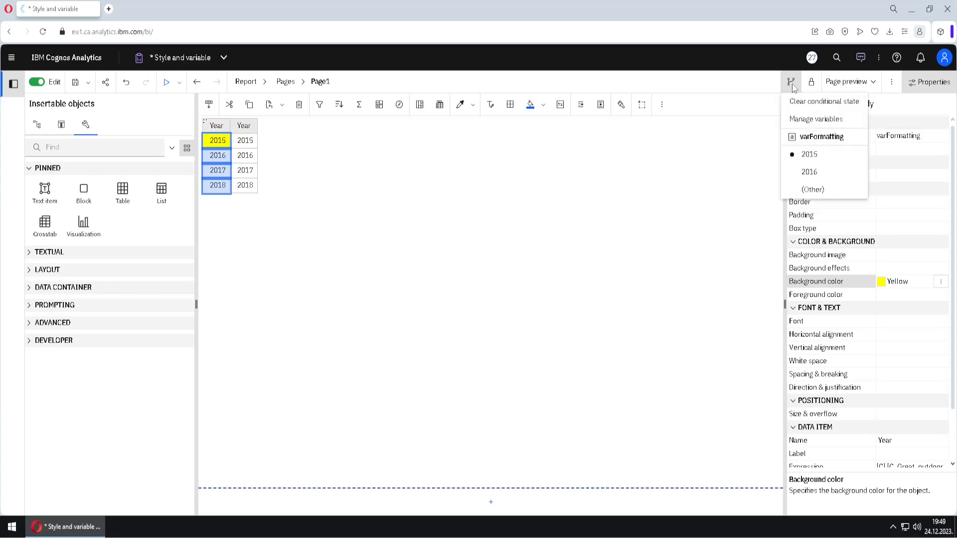
pyautogui.click(810, 172)
pyautogui.click(909, 283)
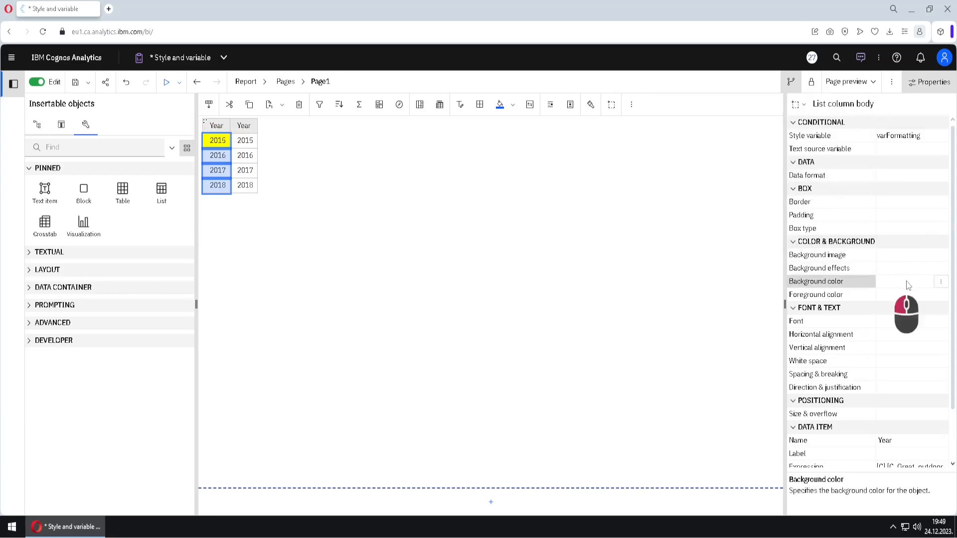
pyautogui.click(941, 281)
pyautogui.click(498, 387)
pyautogui.click(601, 461)
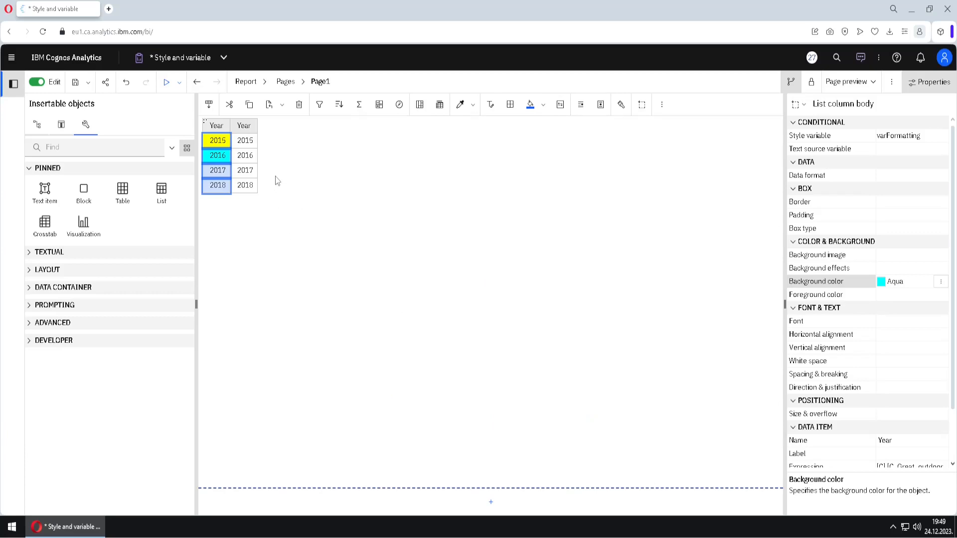
# - Assign the existing varFormatting variable as the style variable of the second Year column
pyautogui.click(257, 168)
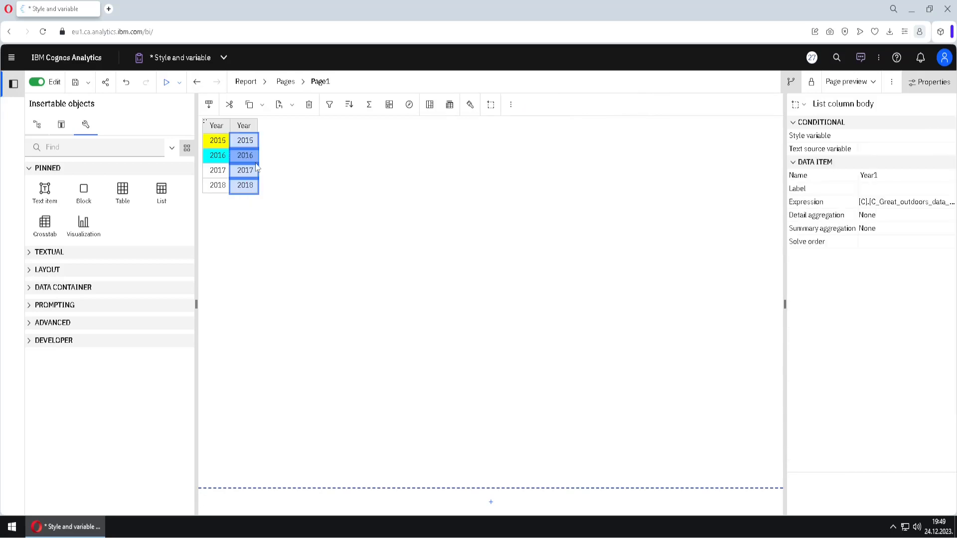
pyautogui.click(899, 141)
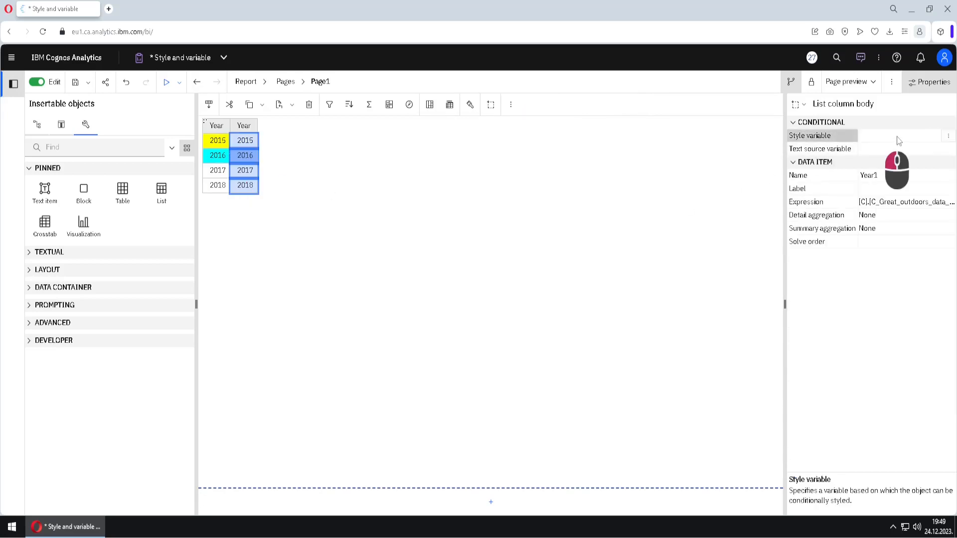
pyautogui.click(948, 136)
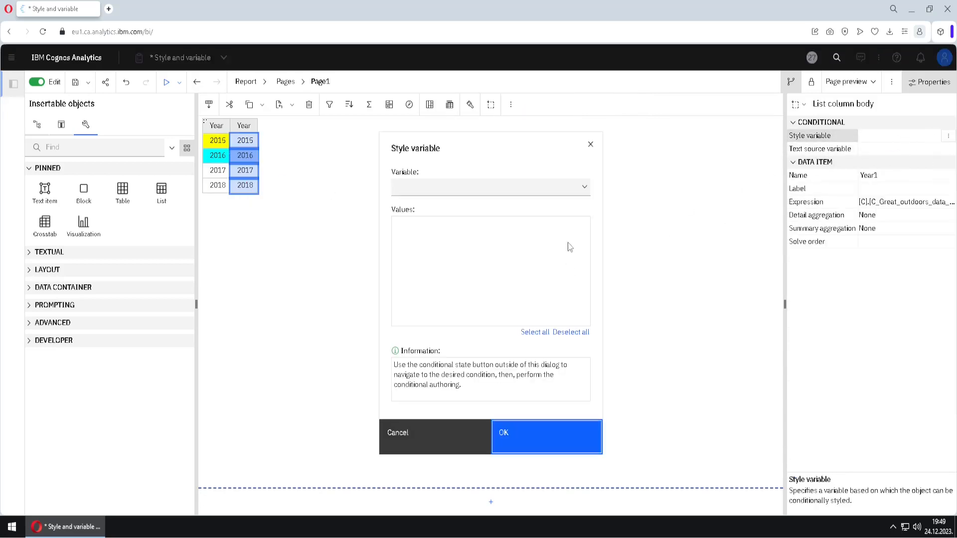
pyautogui.click(585, 187)
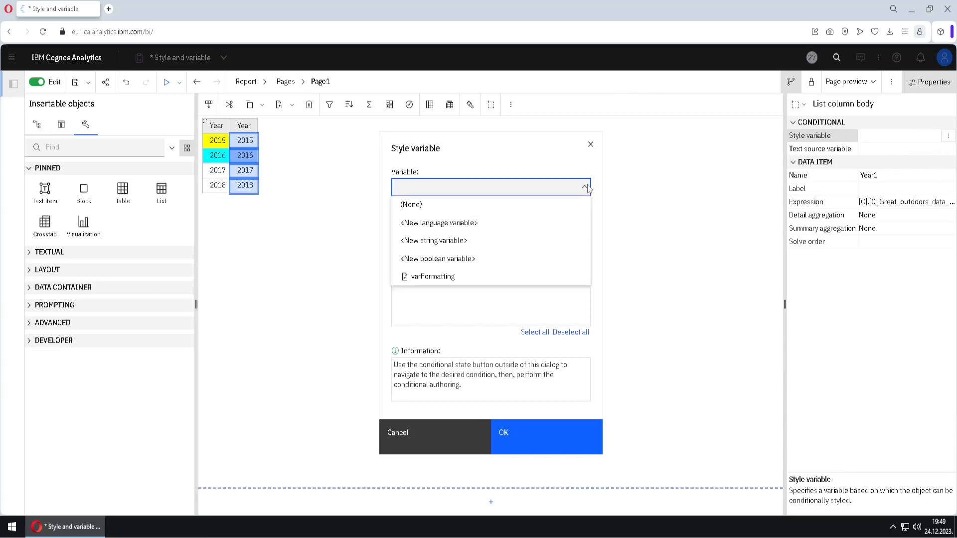
pyautogui.click(471, 278)
pyautogui.click(530, 447)
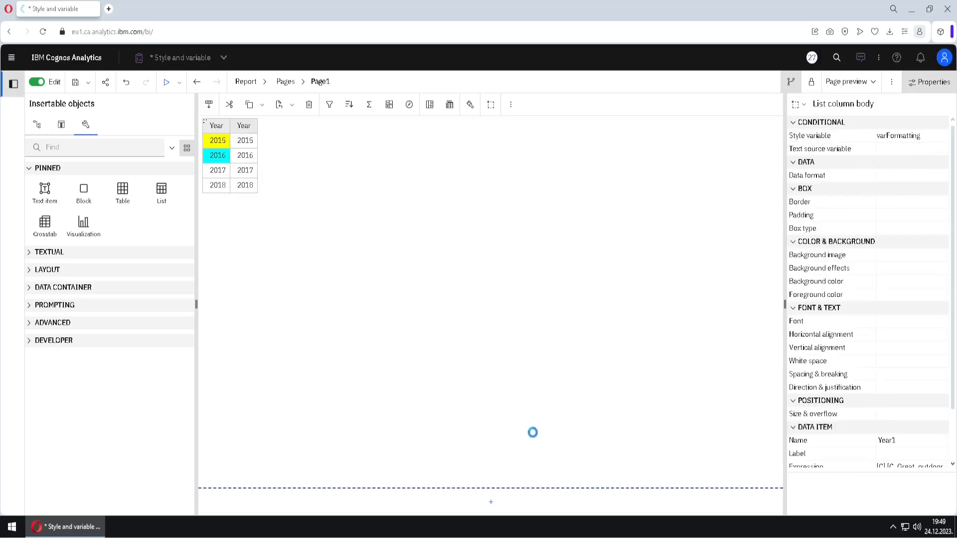
# - Set the second Year column's foreground color to Red for the varFormatting condition 2015
pyautogui.click(796, 83)
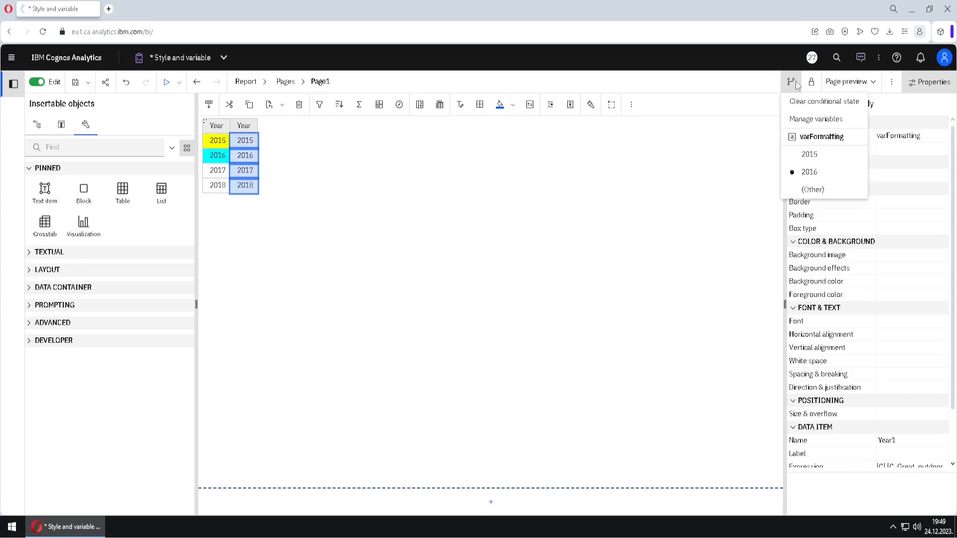
pyautogui.click(825, 154)
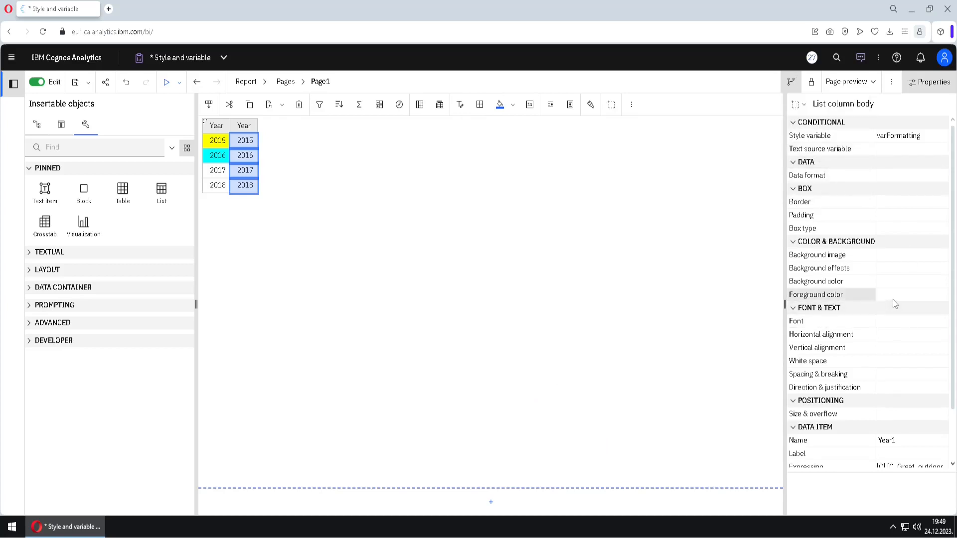
pyautogui.click(905, 298)
pyautogui.click(942, 294)
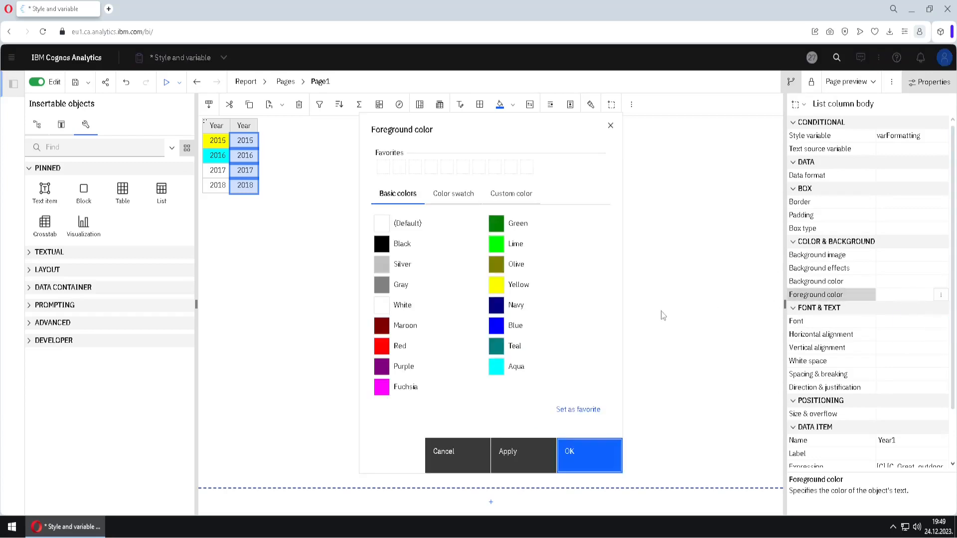
pyautogui.click(409, 348)
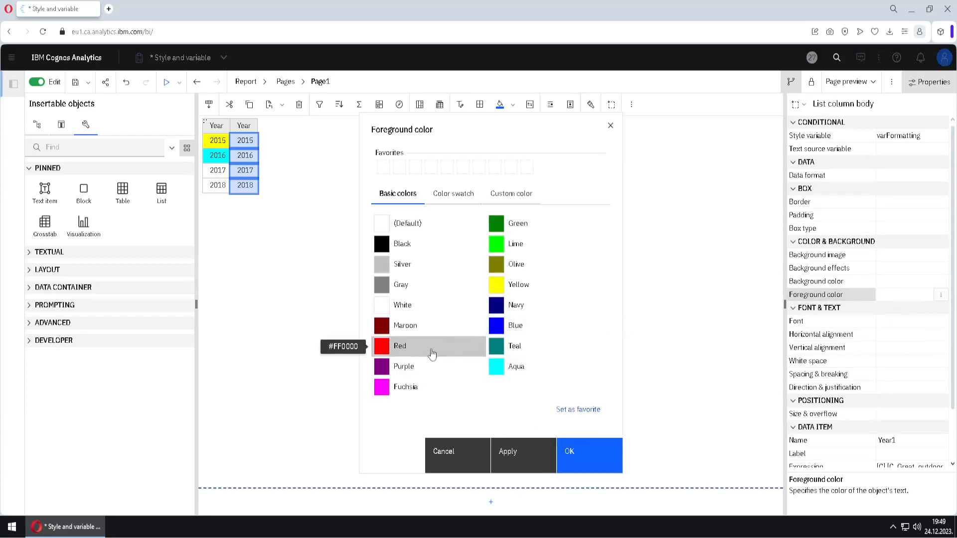
pyautogui.click(595, 456)
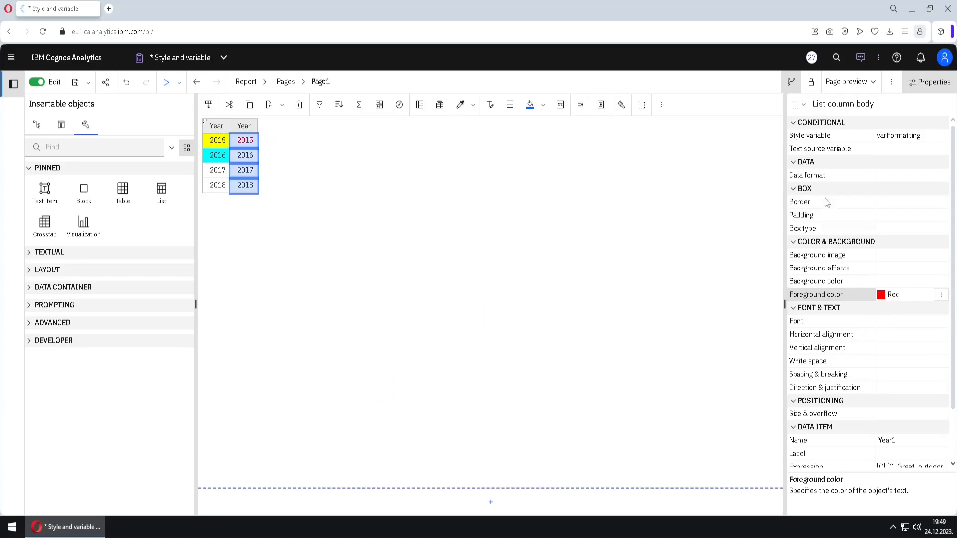
# - Set the second Year column's foreground color to Blue for the varFormatting condition 2016
pyautogui.click(798, 103)
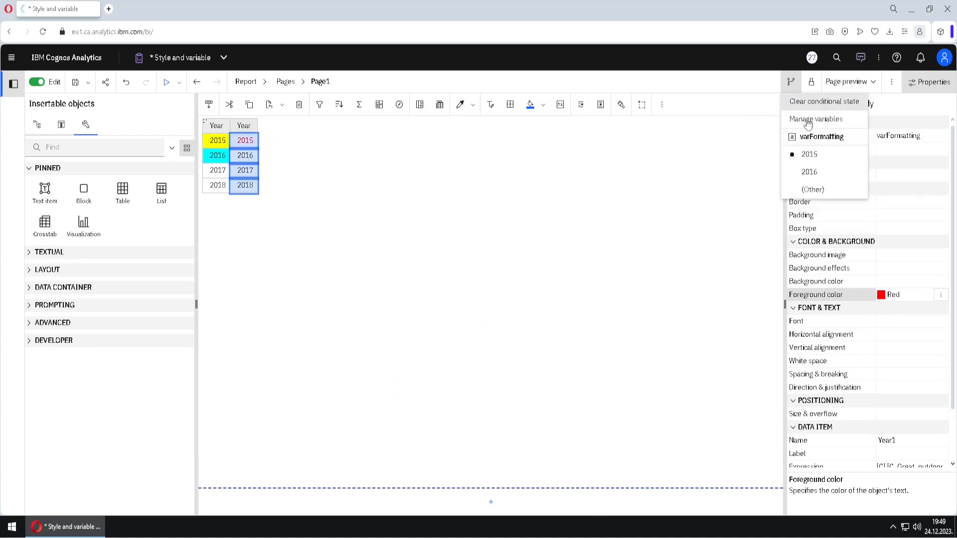
pyautogui.click(826, 173)
pyautogui.click(918, 298)
pyautogui.click(942, 298)
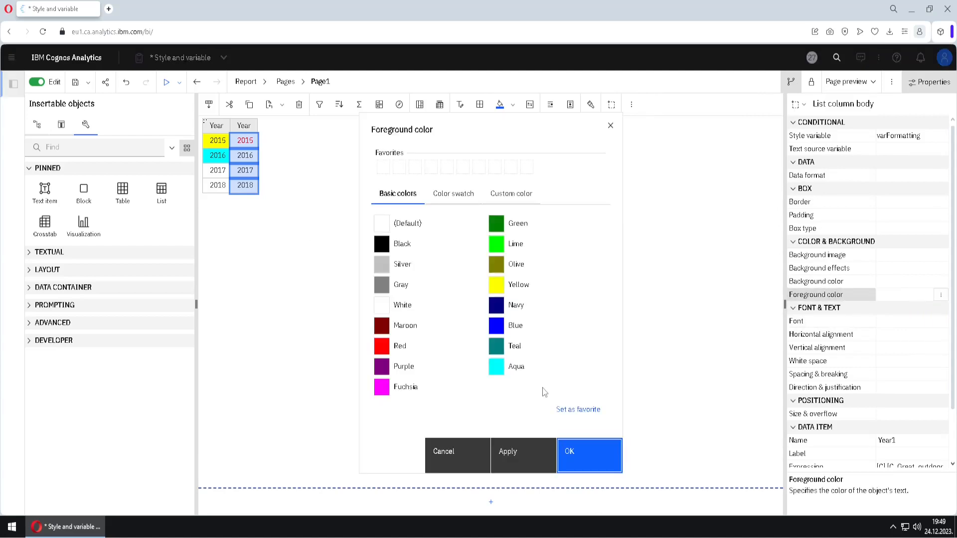
pyautogui.click(516, 325)
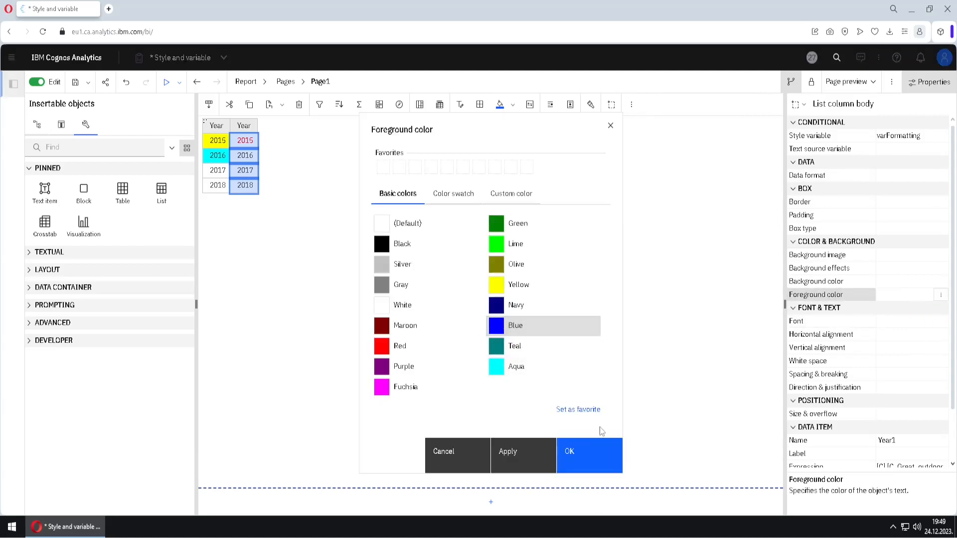
pyautogui.click(585, 461)
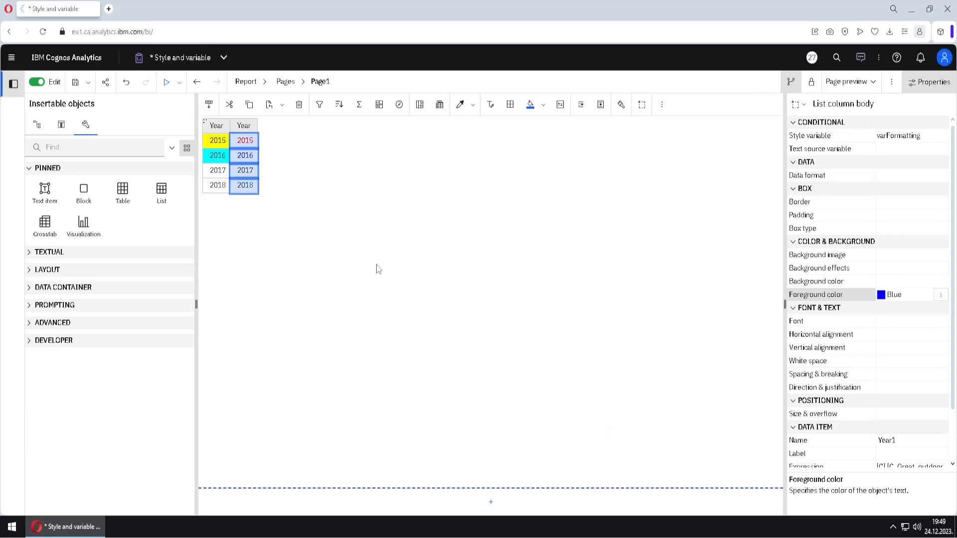
# - Clear the second Year column's style variable by setting it to (None), and acknowledge the deletion of its conditional styles
pyautogui.click(934, 140)
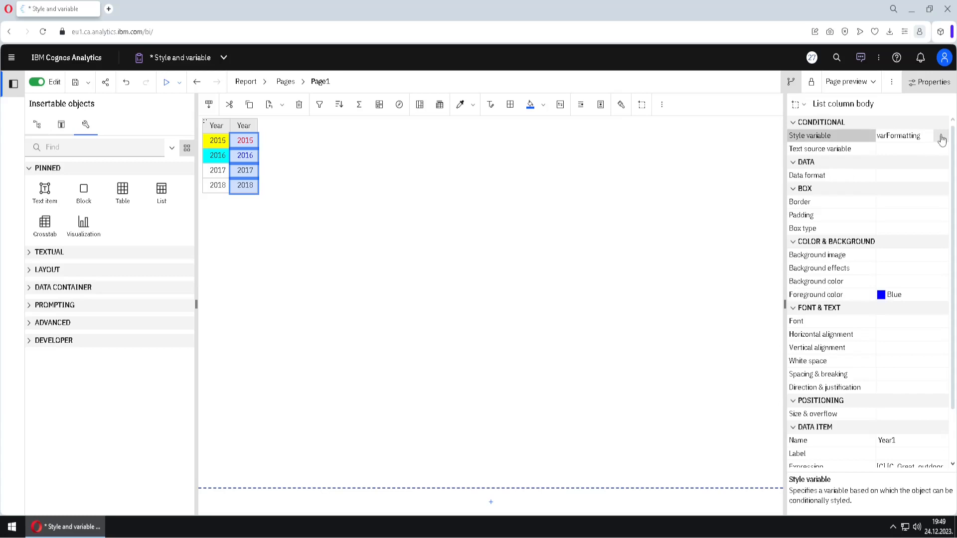
pyautogui.click(942, 139)
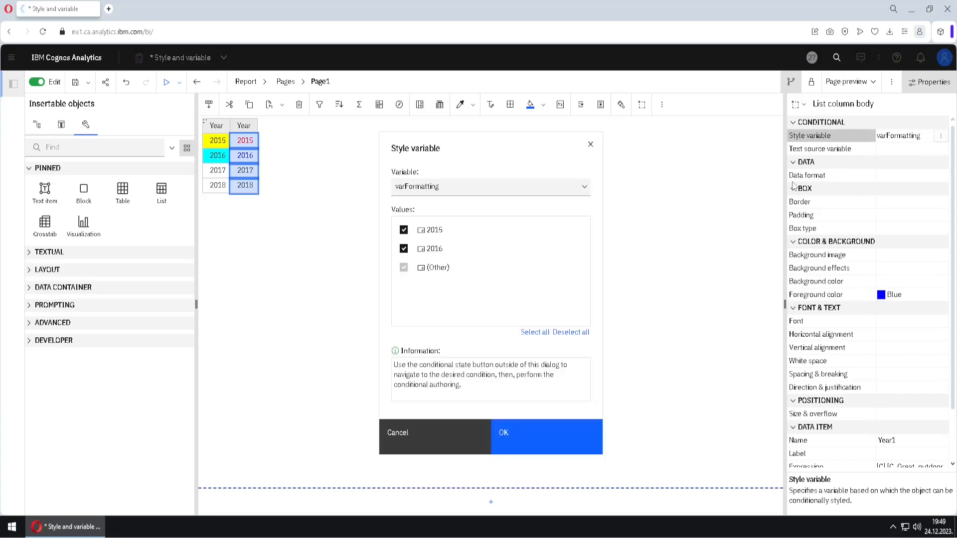
pyautogui.click(585, 189)
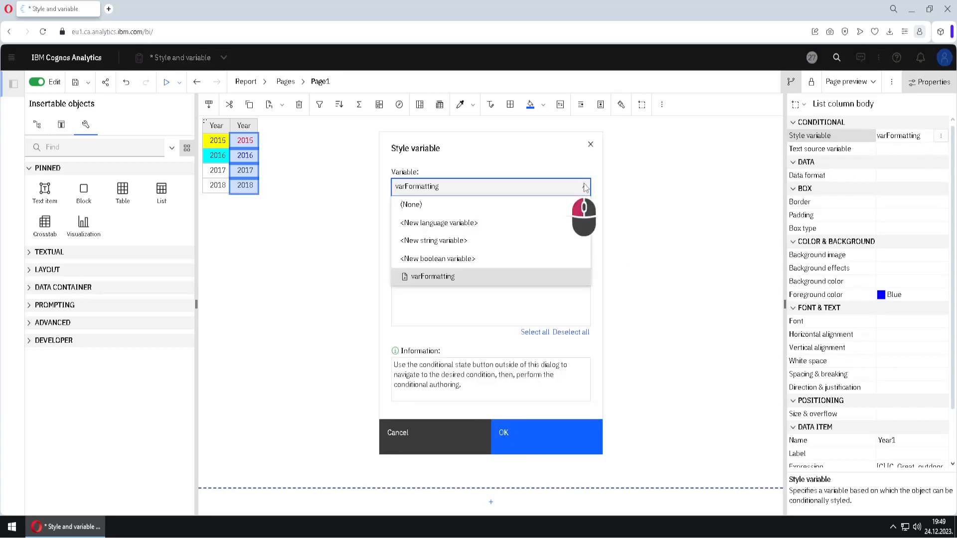
pyautogui.click(528, 211)
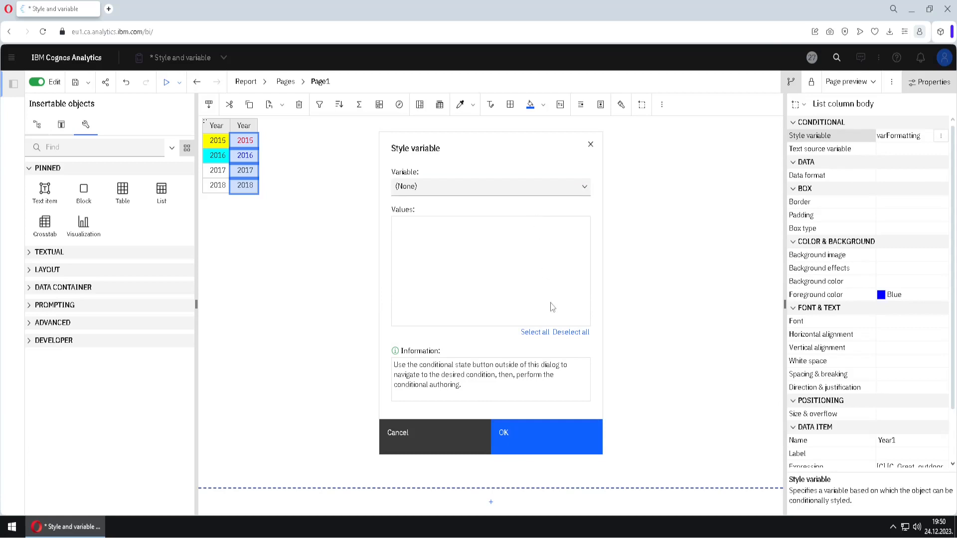
pyautogui.click(522, 437)
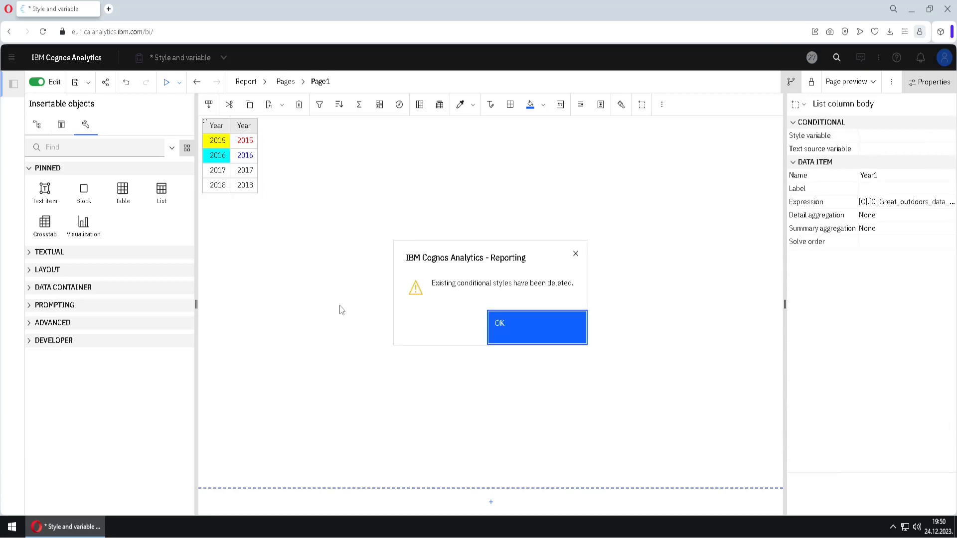
pyautogui.click(526, 345)
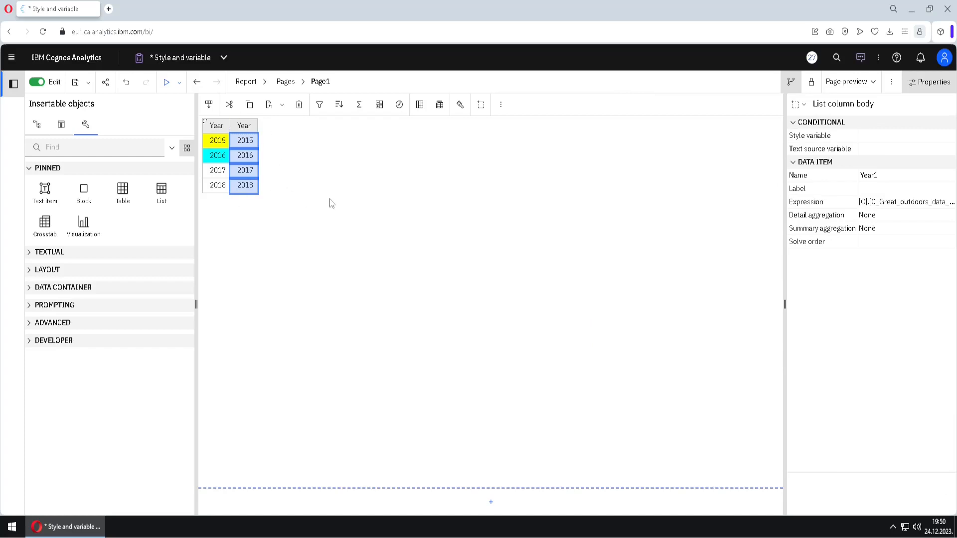
# - Reassign varFormatting as the second Year column's style variable with the values 2015 and 2016 included
pyautogui.click(932, 140)
pyautogui.click(948, 135)
pyautogui.click(586, 191)
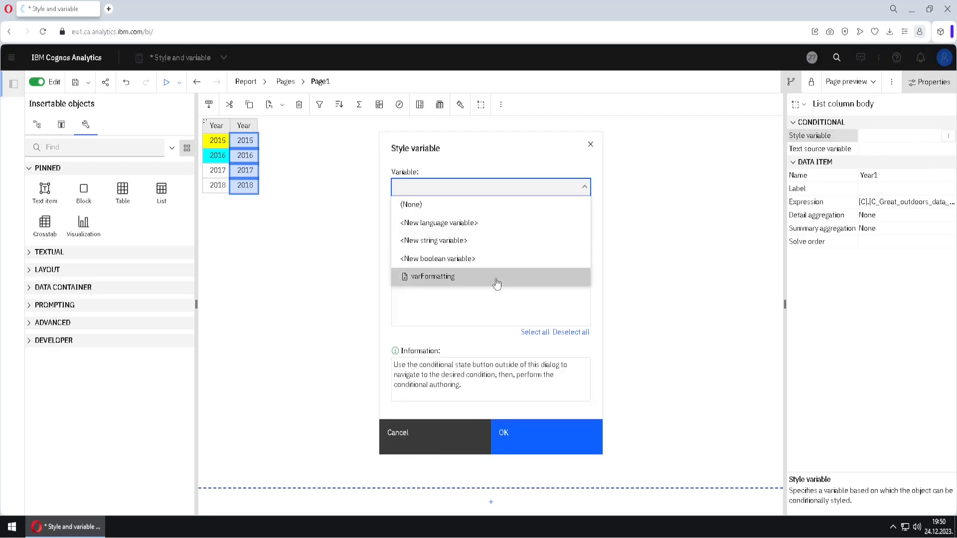
pyautogui.click(497, 283)
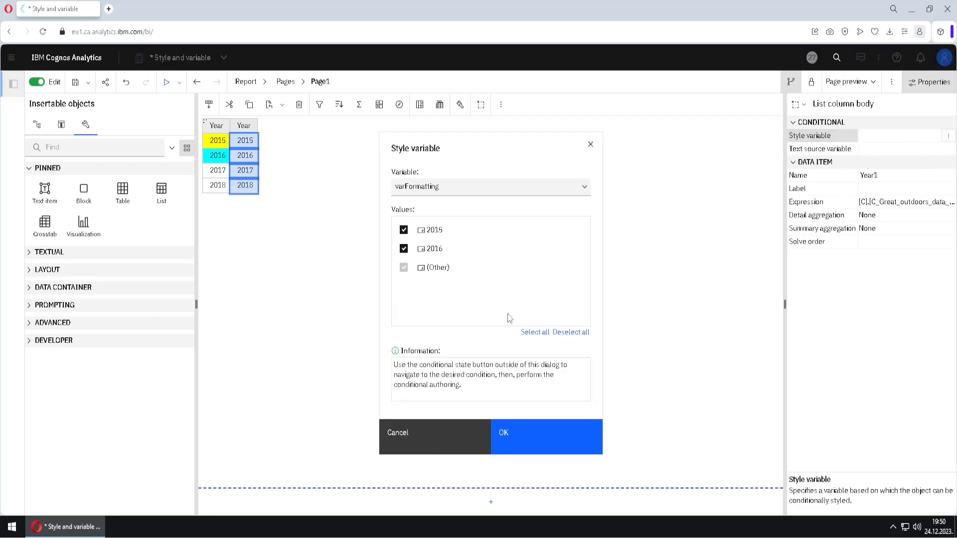
pyautogui.click(536, 446)
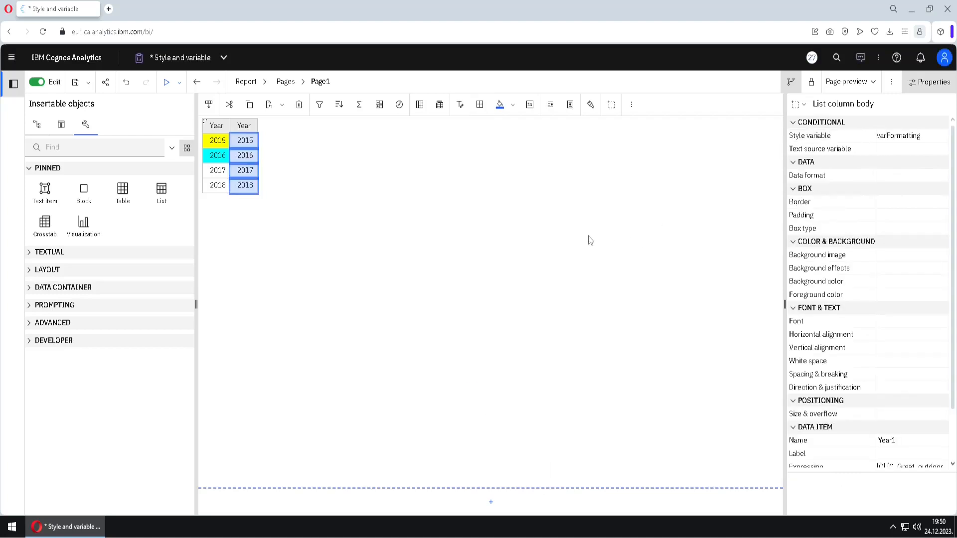
# - Set the second Year column's foreground color to Blue for the varFormatting condition 2015
pyautogui.click(793, 84)
pyautogui.click(810, 155)
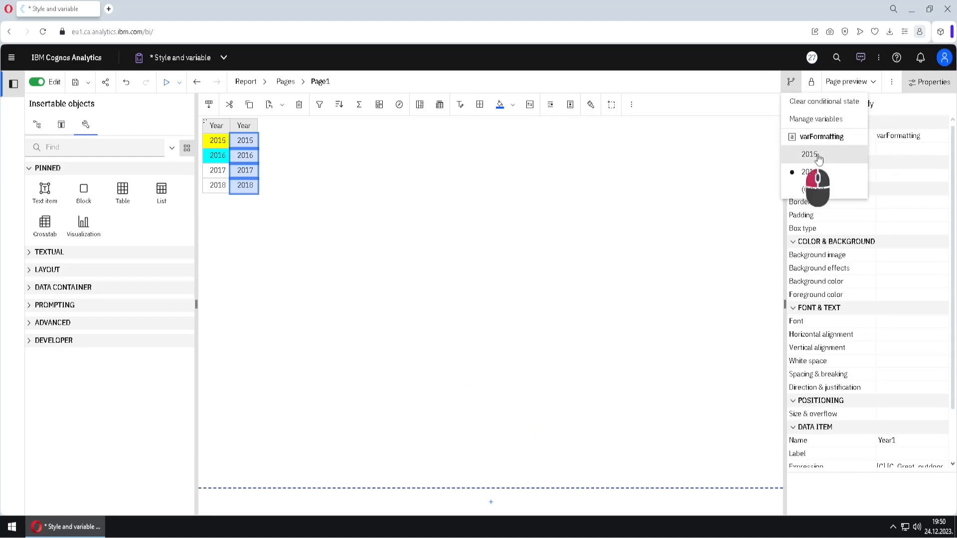
pyautogui.click(910, 296)
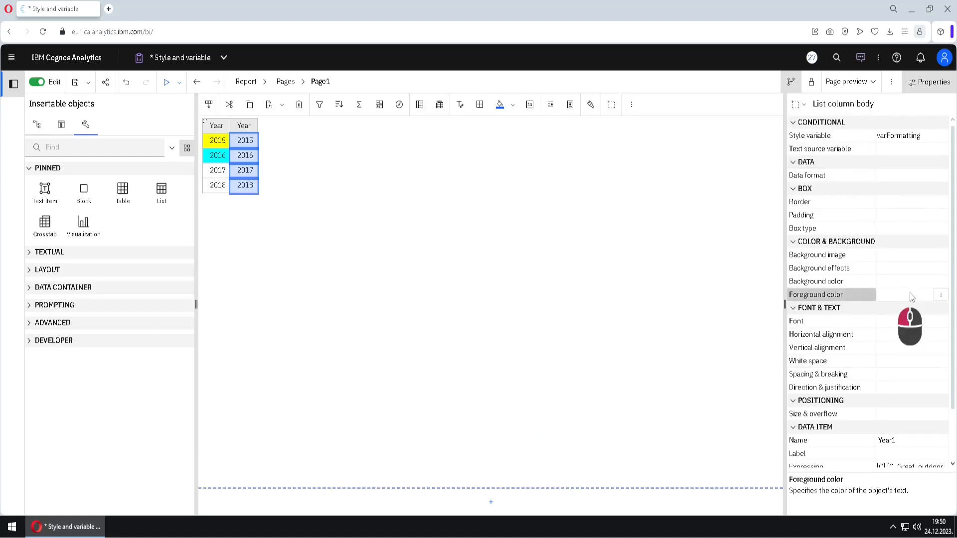
pyautogui.click(941, 296)
pyautogui.click(513, 332)
pyautogui.click(590, 456)
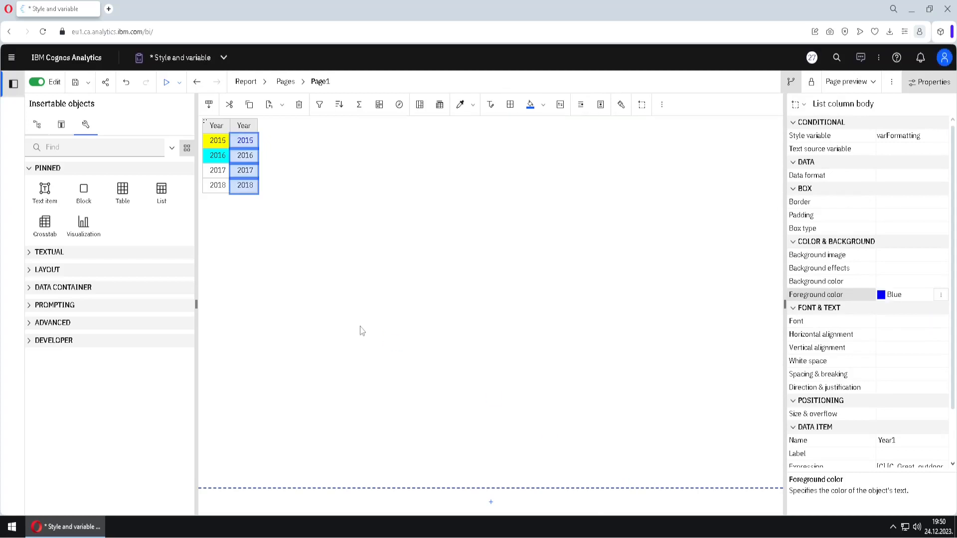
# - Delete the varFormatting variable from the report's variables and return to Page1
pyautogui.click(302, 506)
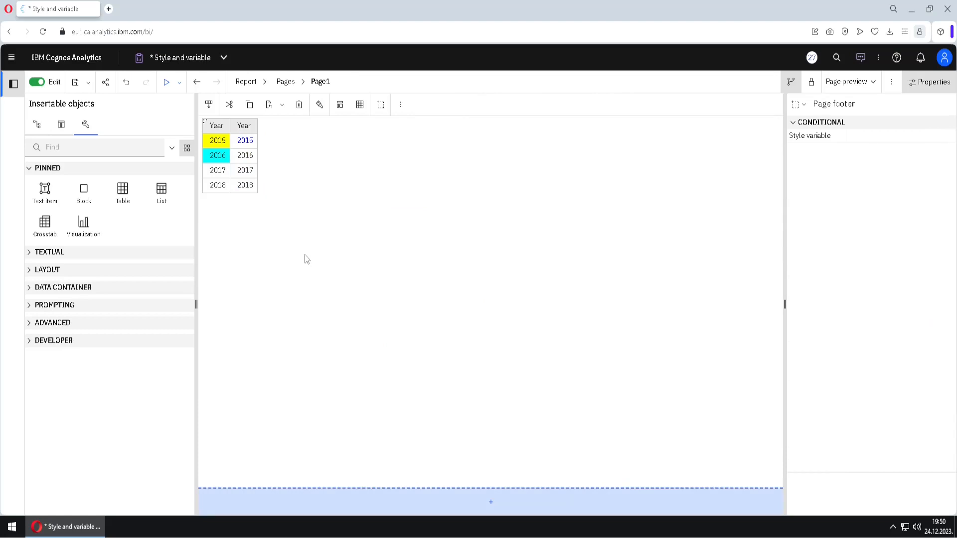
pyautogui.click(263, 85)
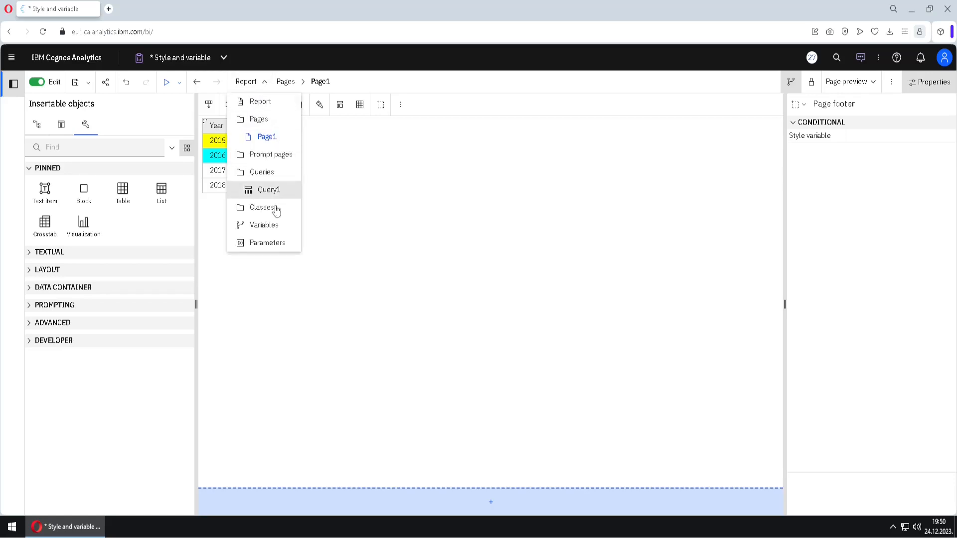
pyautogui.click(291, 233)
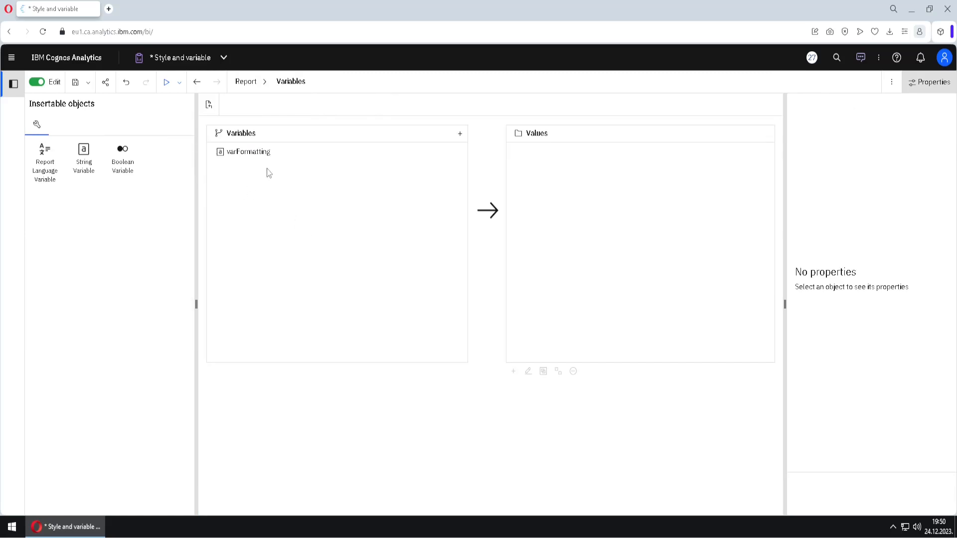
pyautogui.click(263, 157)
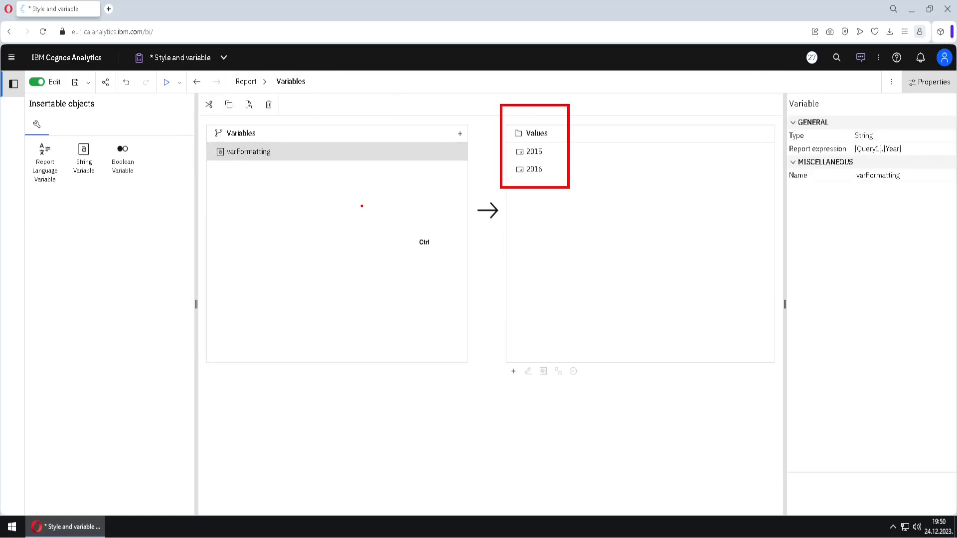
pyautogui.click(270, 157)
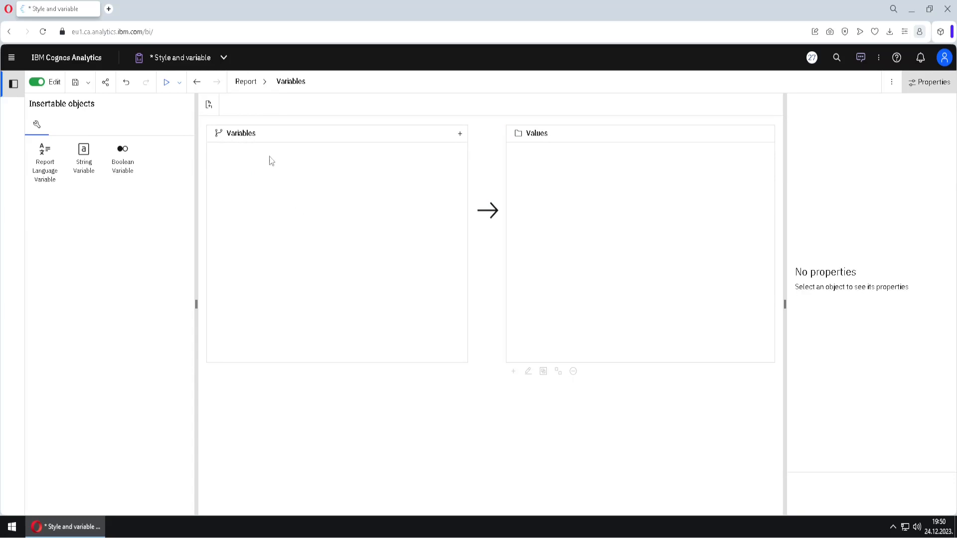
pyautogui.click(265, 82)
pyautogui.click(274, 138)
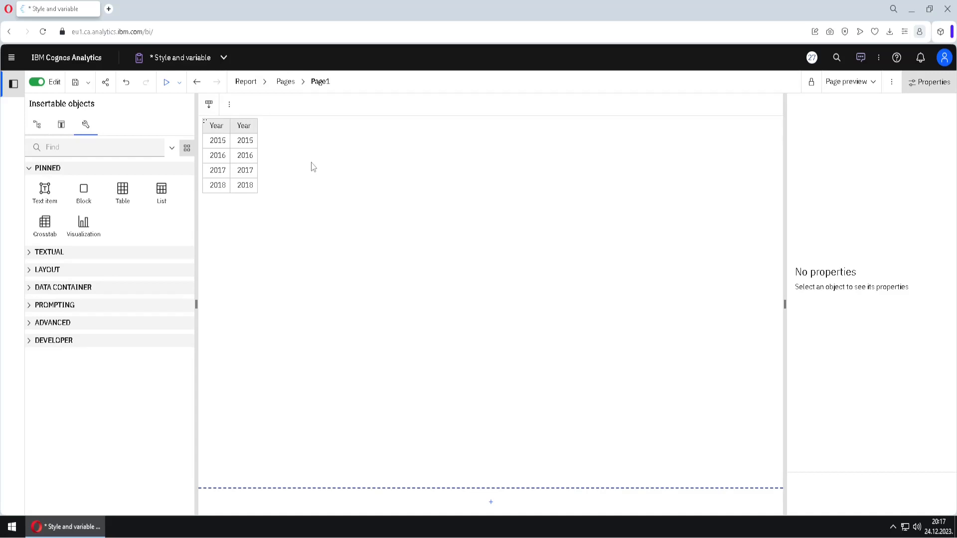
# - Set the first Year column's background color to Lime
pyautogui.click(227, 148)
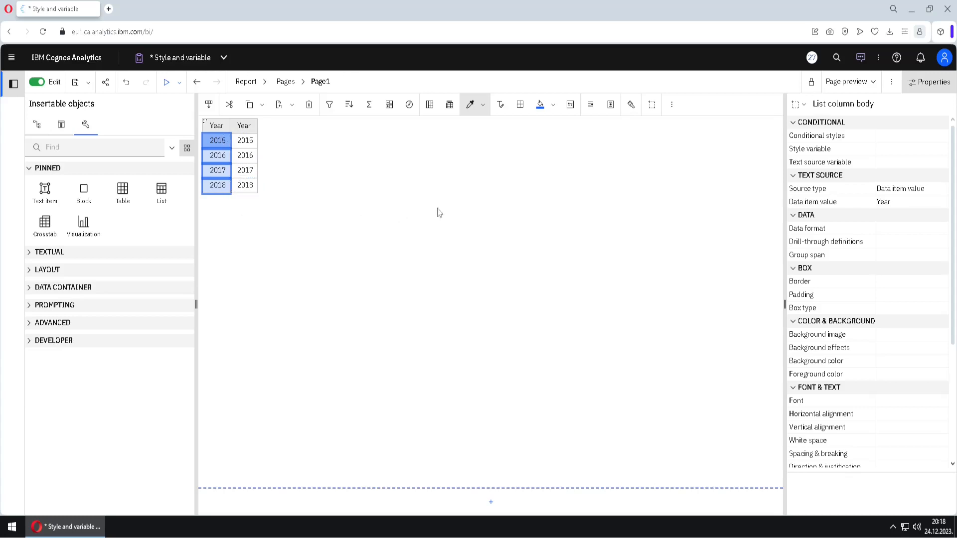
pyautogui.click(486, 113)
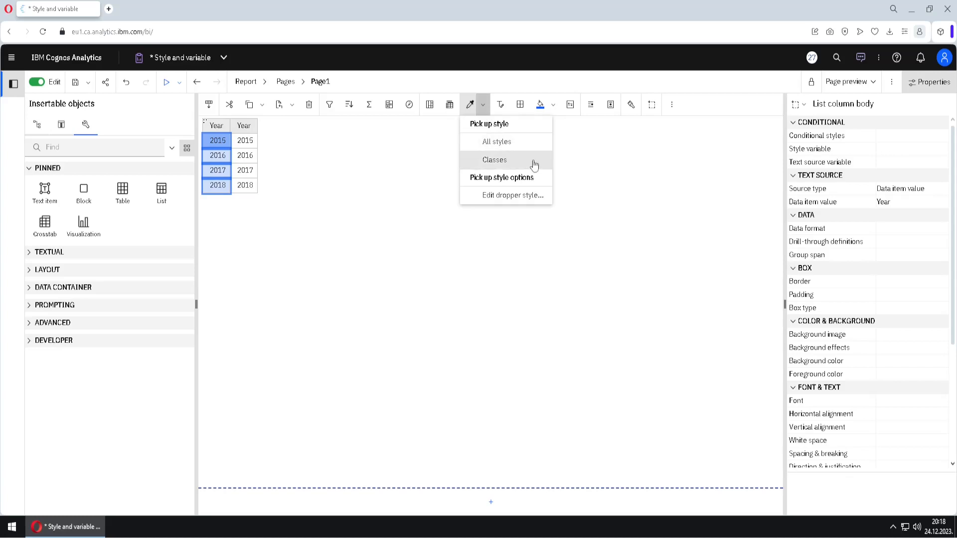
pyautogui.click(228, 199)
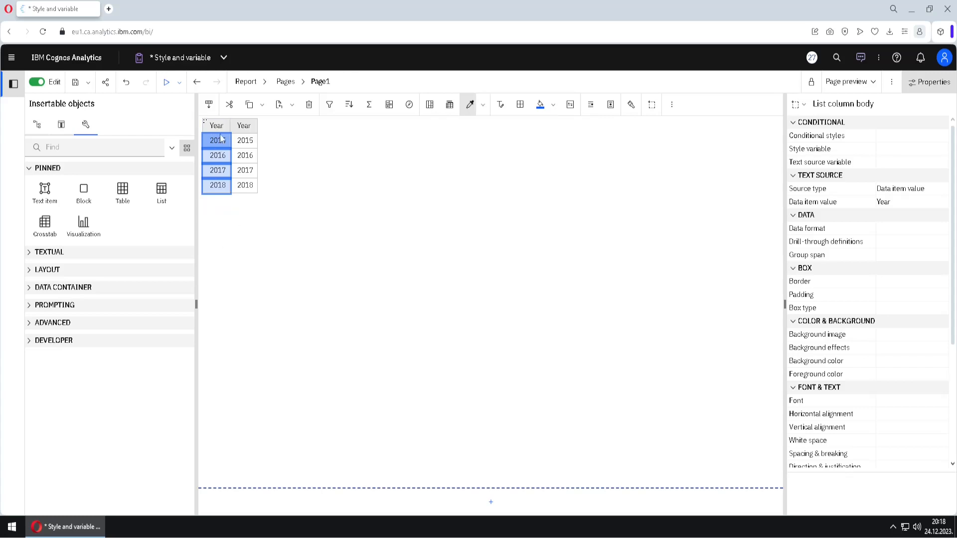
pyautogui.click(925, 364)
pyautogui.click(941, 361)
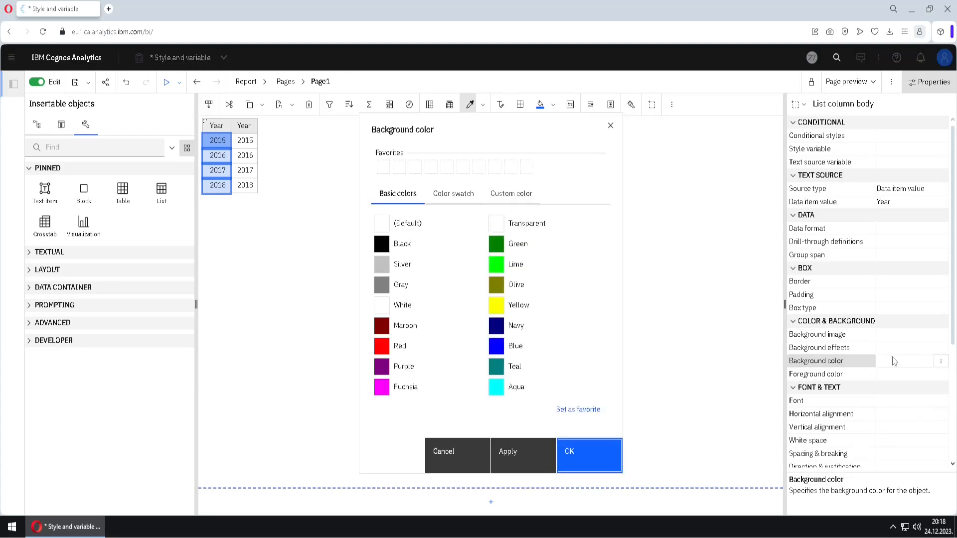
pyautogui.click(514, 272)
pyautogui.click(574, 455)
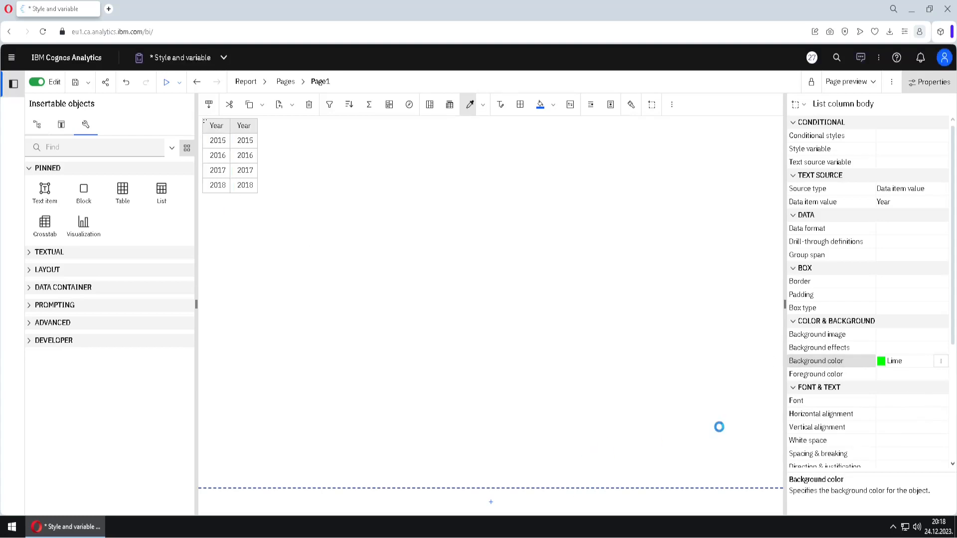
# - Set the first Year column's foreground color to Red
pyautogui.click(929, 380)
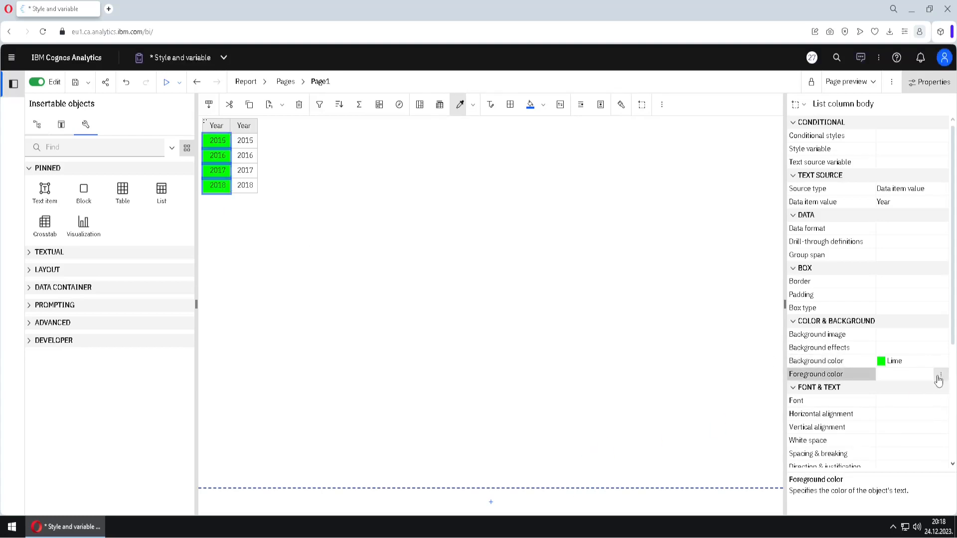
pyautogui.click(941, 375)
pyautogui.click(399, 346)
pyautogui.click(599, 454)
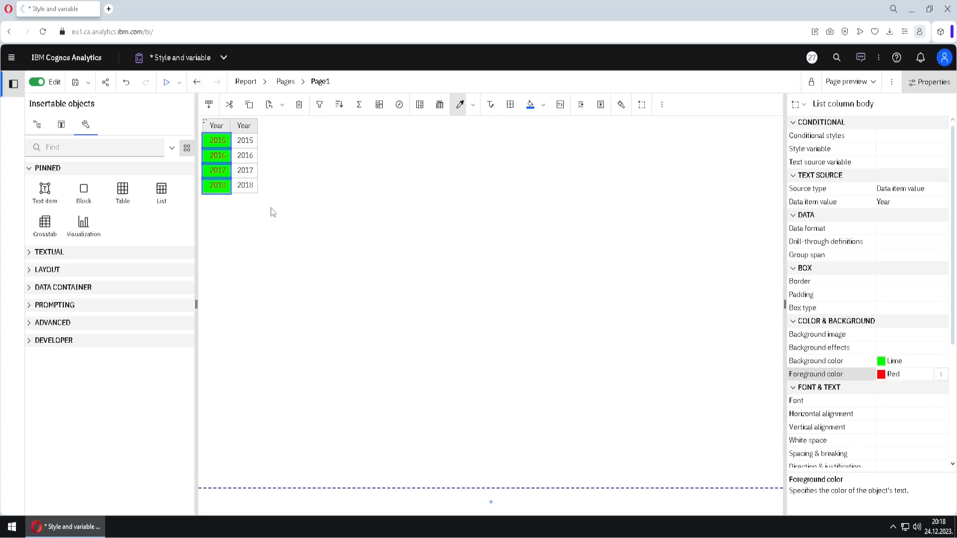
# - Pick up only the background color from the first Year column and apply it to the second Year column
pyautogui.click(474, 104)
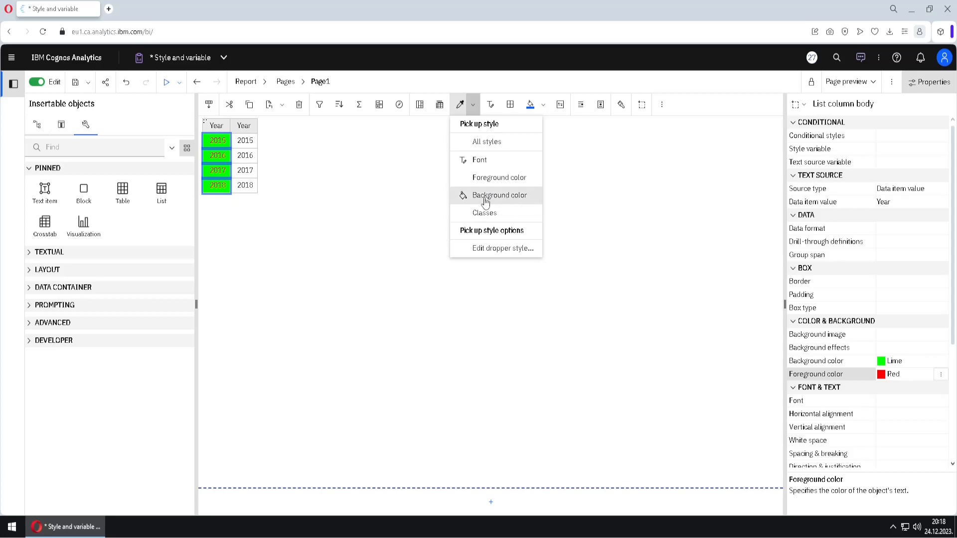
pyautogui.click(516, 200)
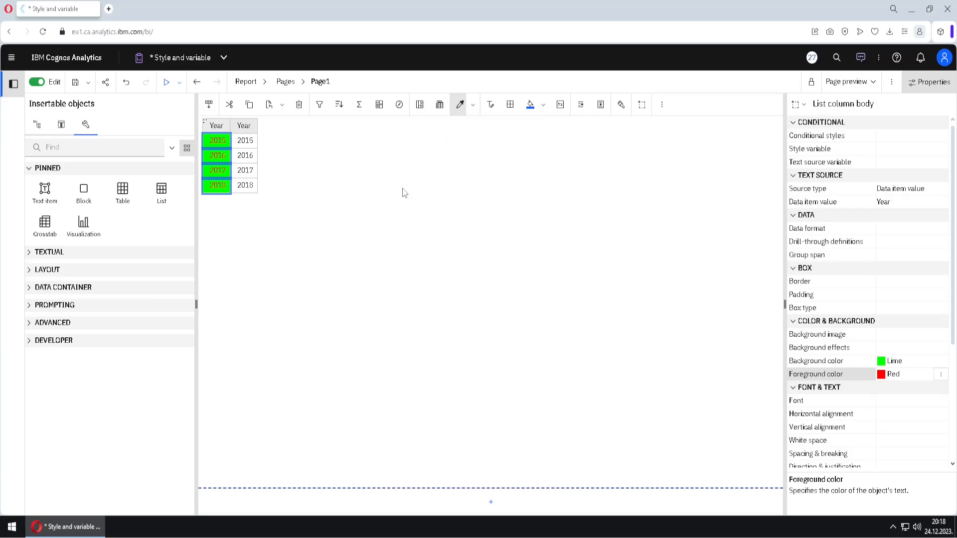
pyautogui.click(256, 145)
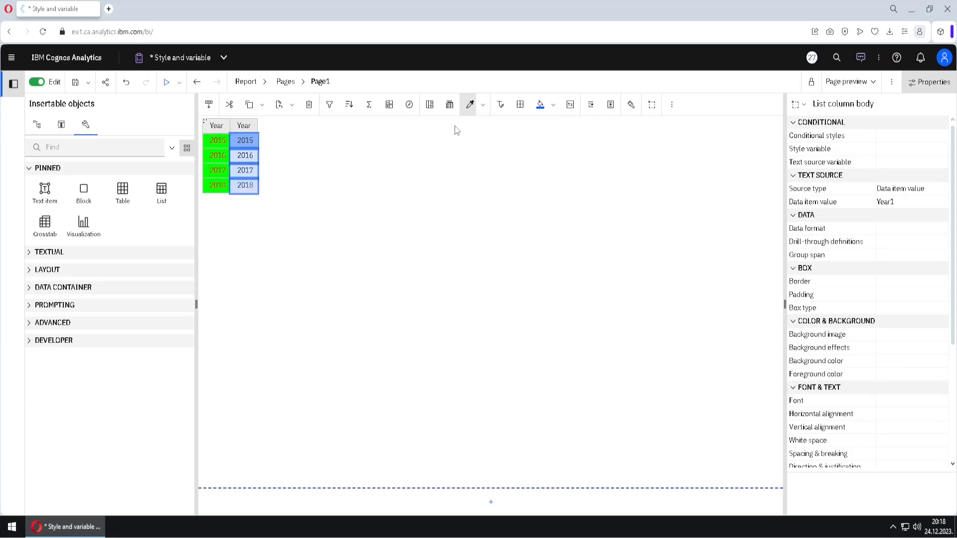
pyautogui.click(469, 111)
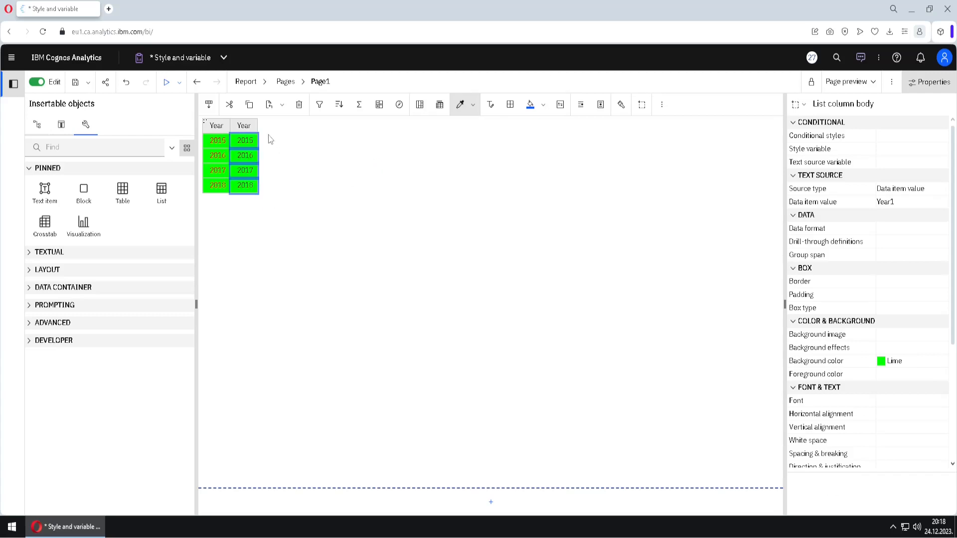
# - Pick up all styles from the first Year column and apply them to the second Year column
pyautogui.click(208, 148)
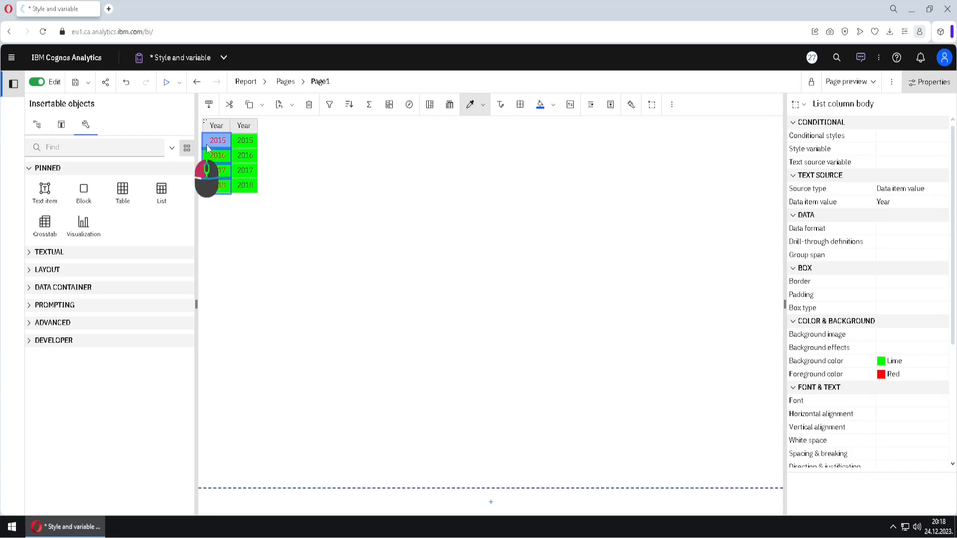
pyautogui.click(483, 106)
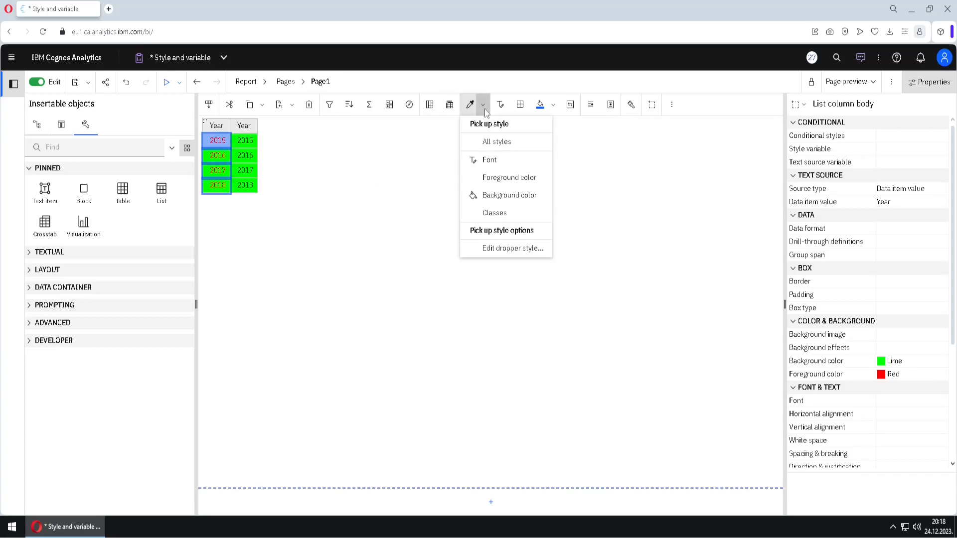
pyautogui.click(520, 145)
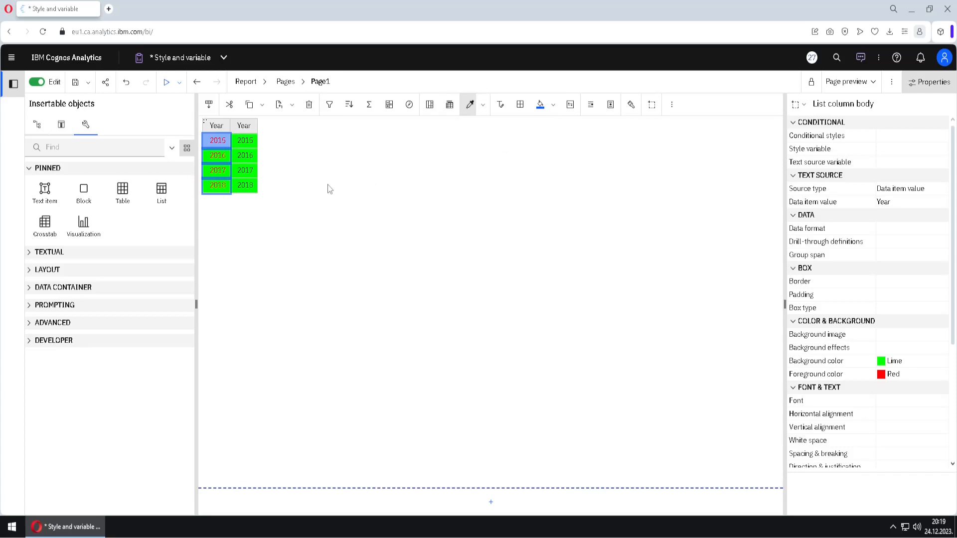
pyautogui.click(255, 159)
pyautogui.click(469, 106)
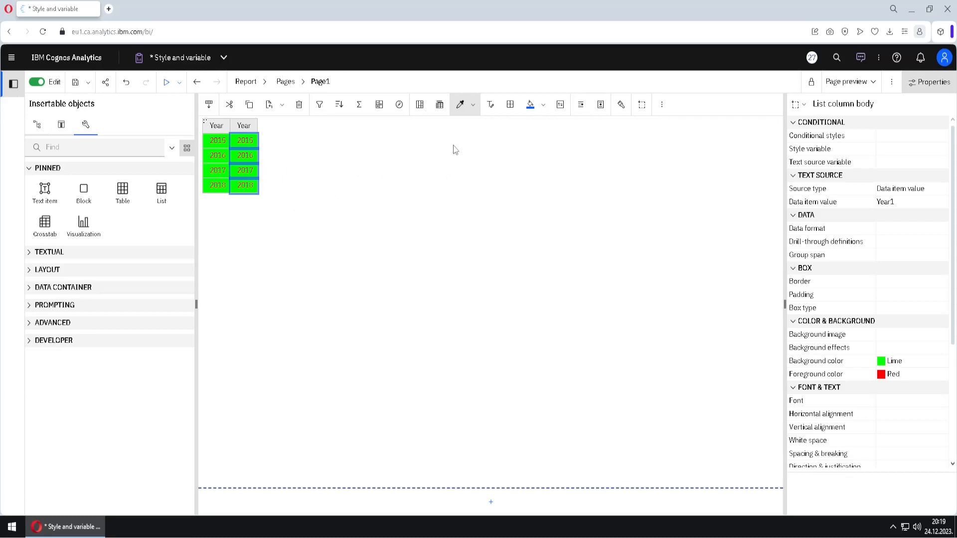
# - Edit the dropper style to use a bold italic font and apply it to the second Year column
pyautogui.click(473, 105)
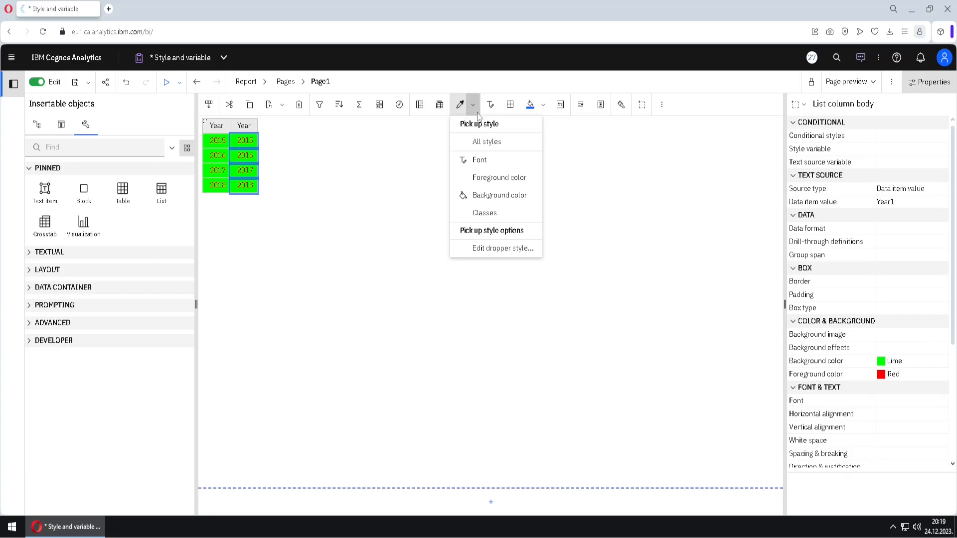
pyautogui.click(495, 249)
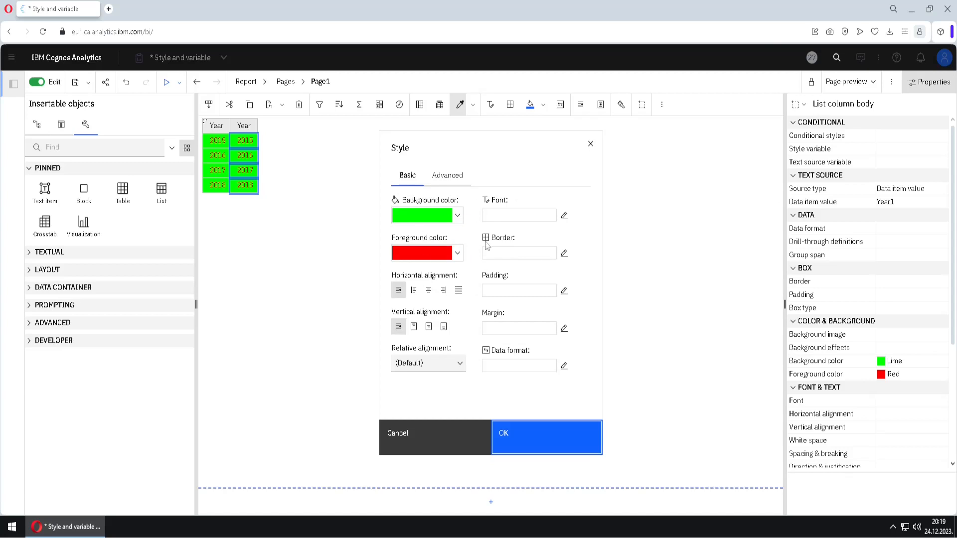
pyautogui.click(564, 218)
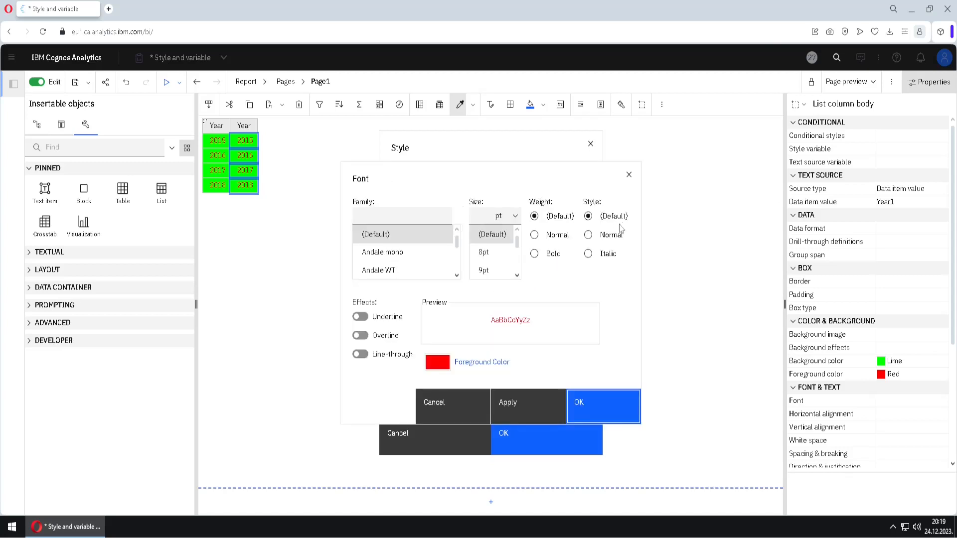
pyautogui.click(535, 255)
pyautogui.click(589, 254)
pyautogui.click(613, 401)
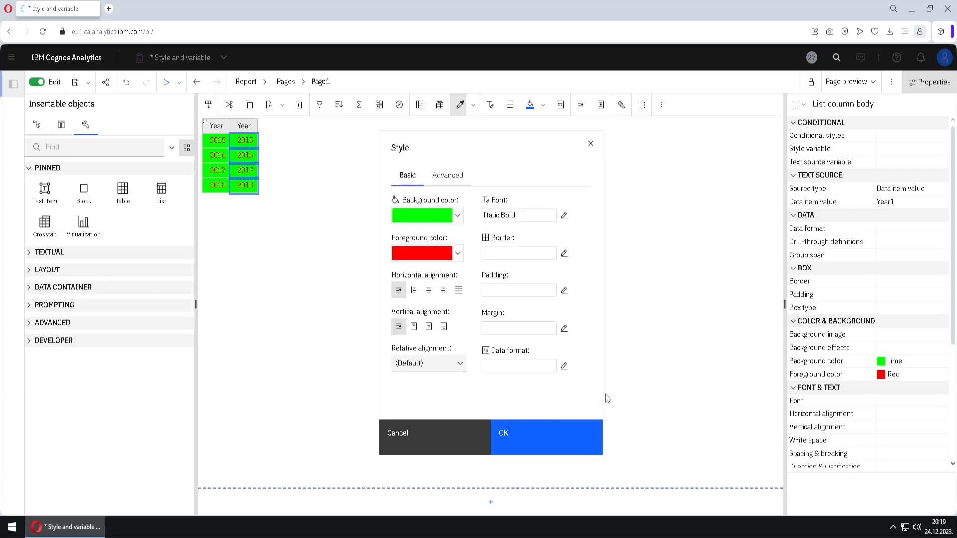
pyautogui.click(539, 433)
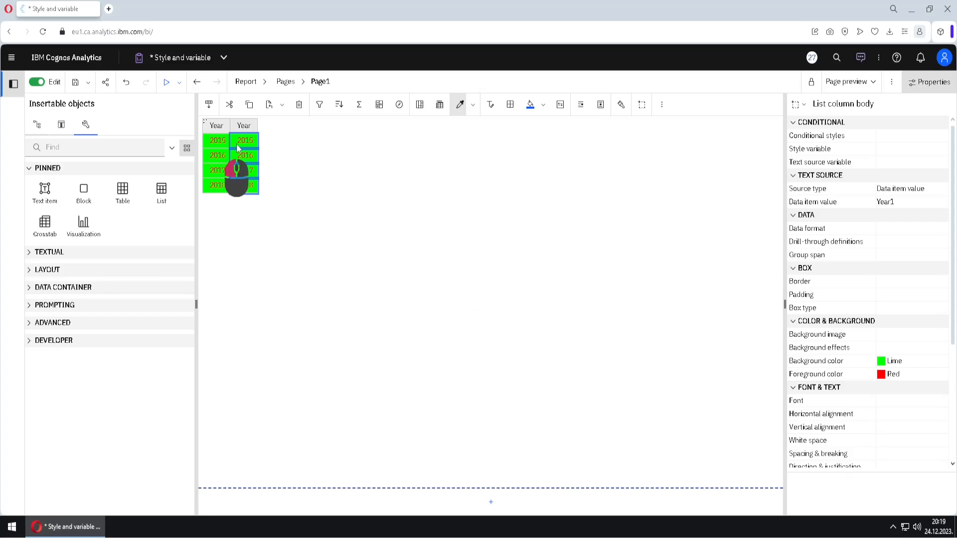
pyautogui.click(459, 107)
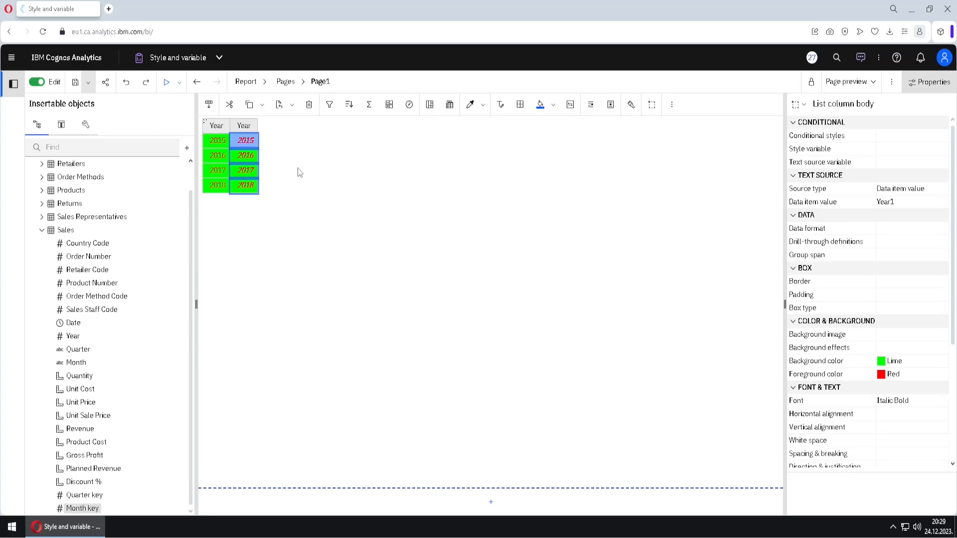
# - Open Page2 and start a new style for the Year column, looking through its size, background and box options
pyautogui.click(260, 82)
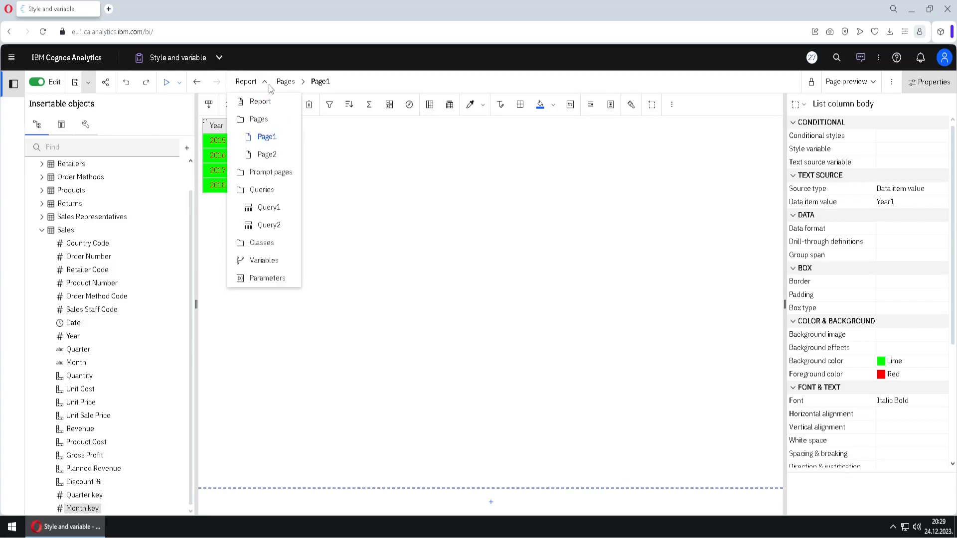
pyautogui.click(272, 155)
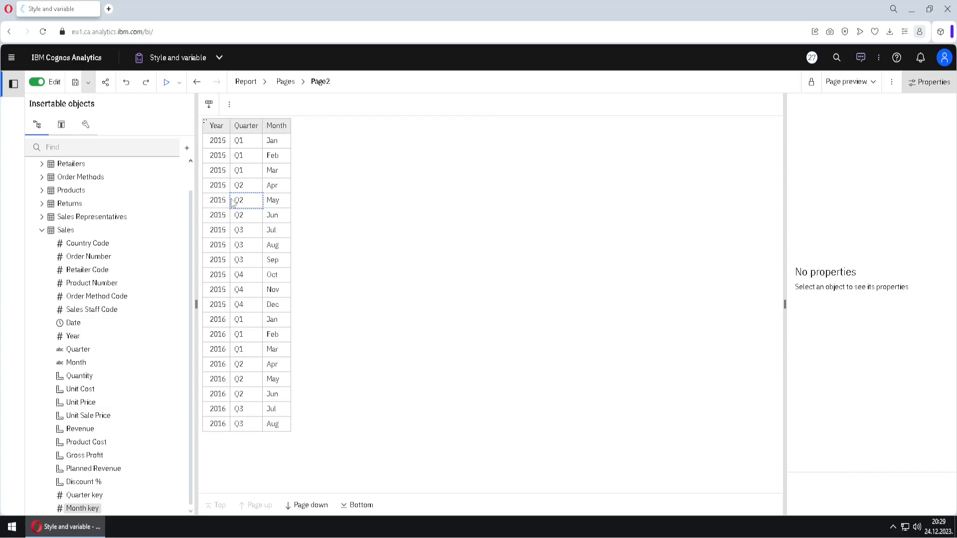
pyautogui.click(211, 151)
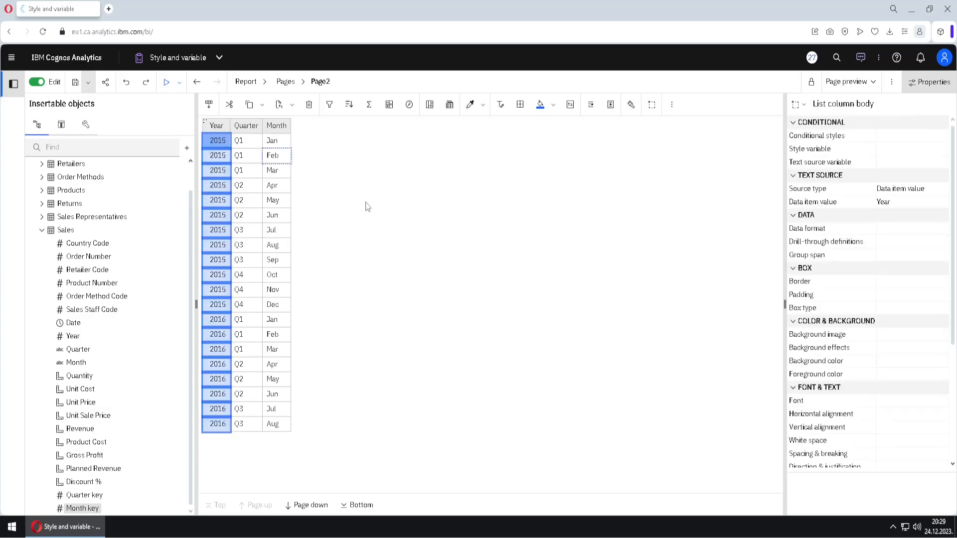
pyautogui.click(631, 106)
pyautogui.click(669, 129)
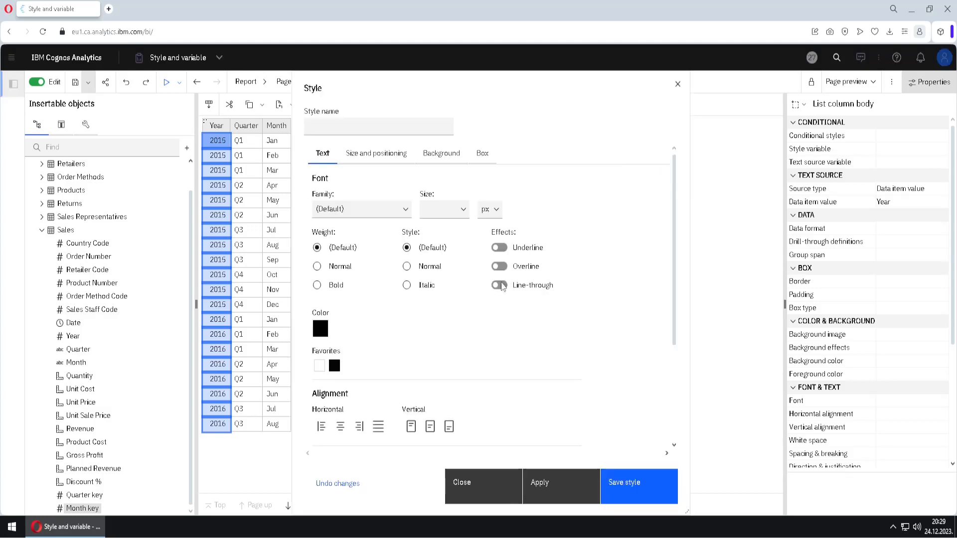
pyautogui.click(377, 160)
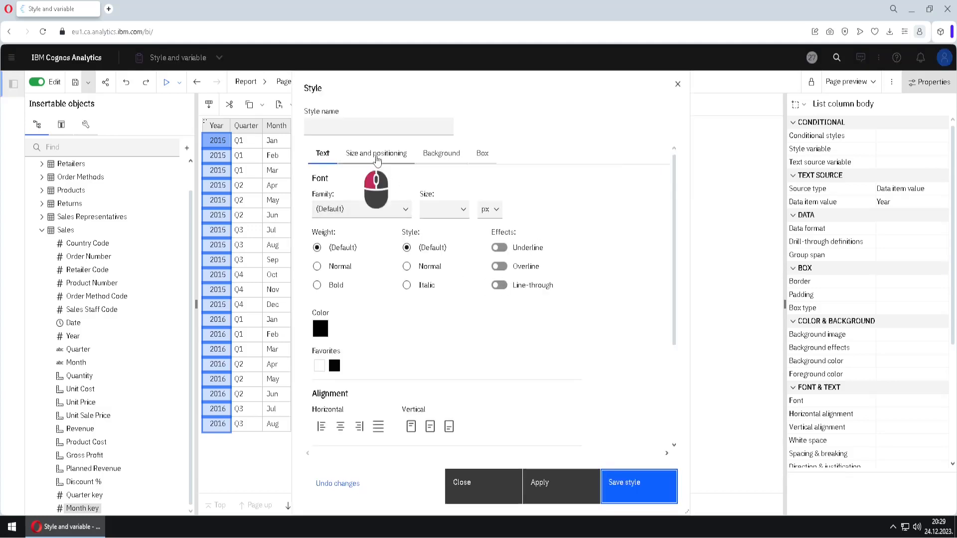
pyautogui.click(441, 153)
pyautogui.click(481, 153)
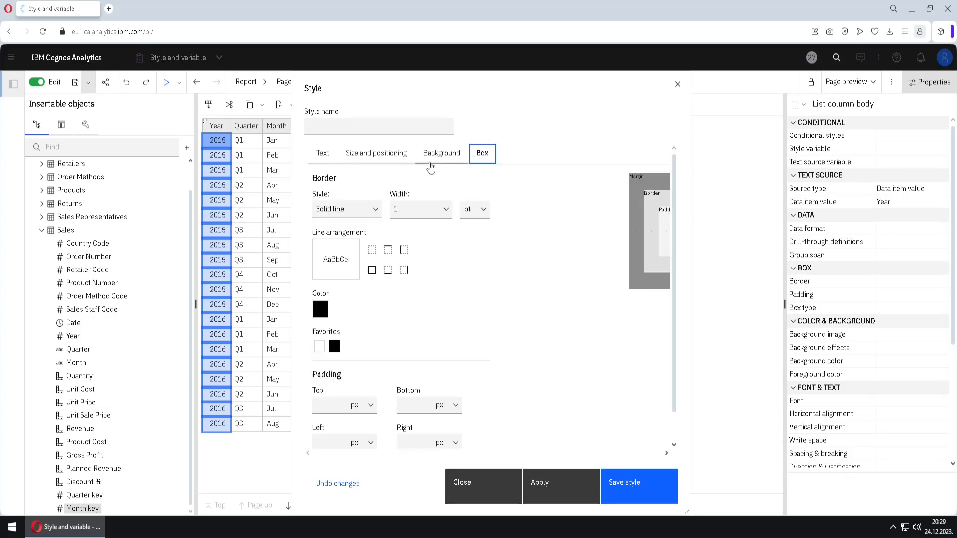
pyautogui.click(324, 155)
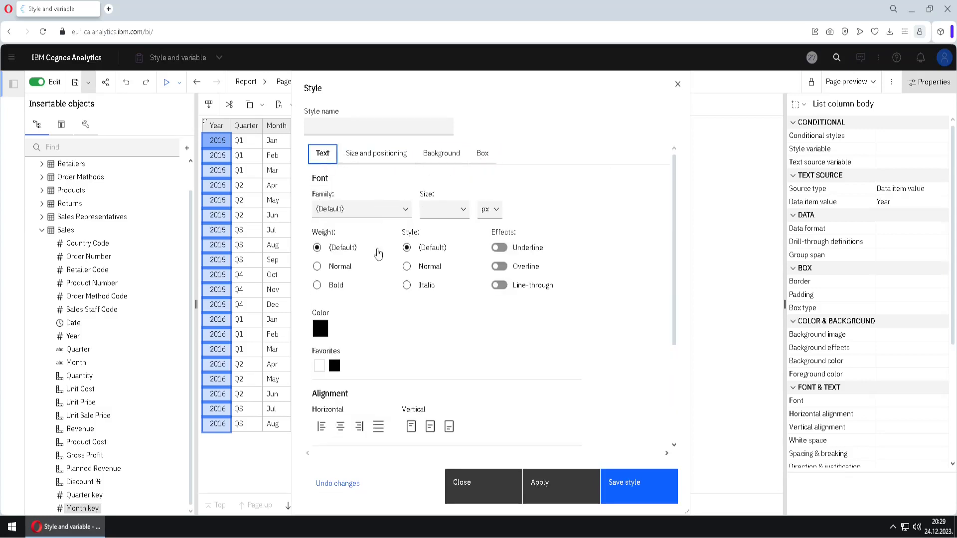
# - Set the new style's text color to Red and its background color to Lime
pyautogui.click(320, 330)
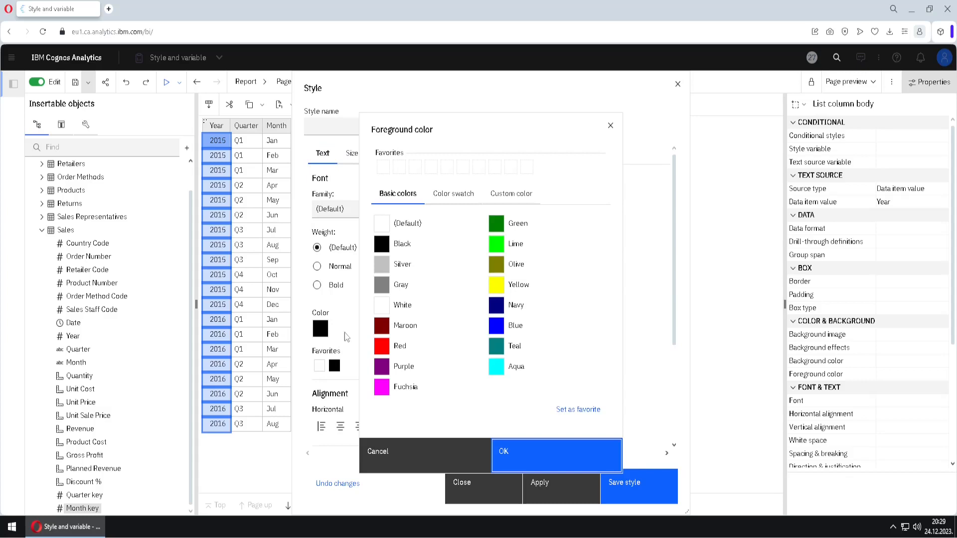
pyautogui.click(396, 346)
pyautogui.click(549, 455)
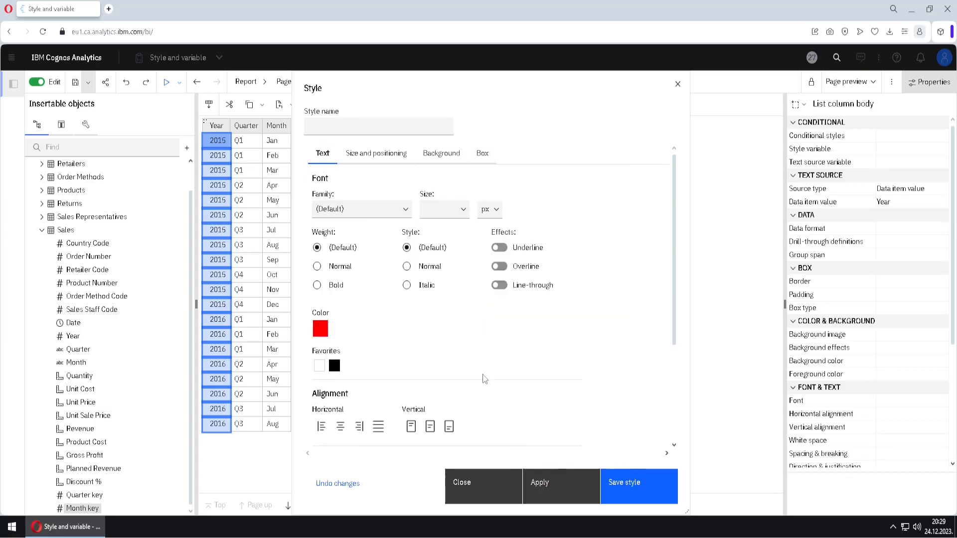
pyautogui.click(444, 159)
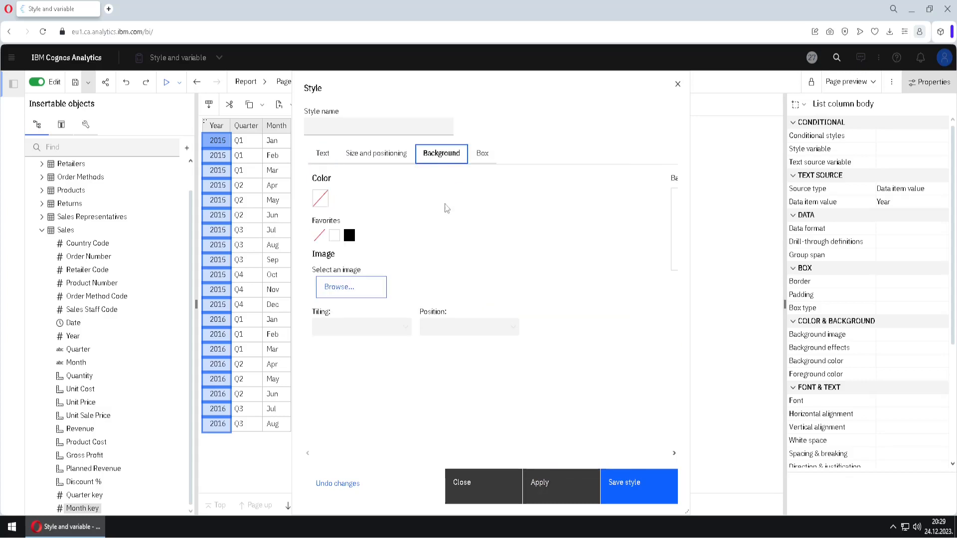
pyautogui.click(320, 198)
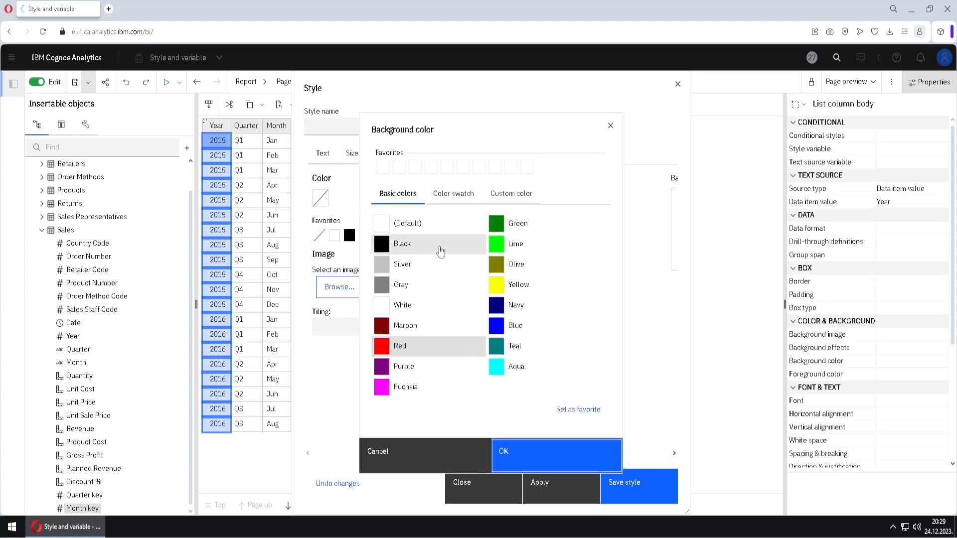
pyautogui.click(527, 245)
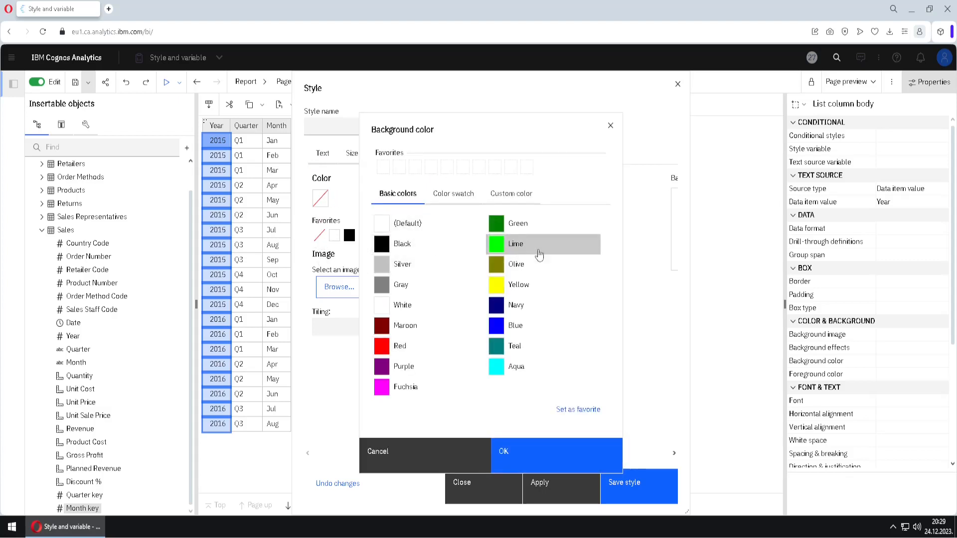
pyautogui.click(539, 459)
# - Name the style Style1, apply it to the Year column and save it for reuse
pyautogui.click(316, 129)
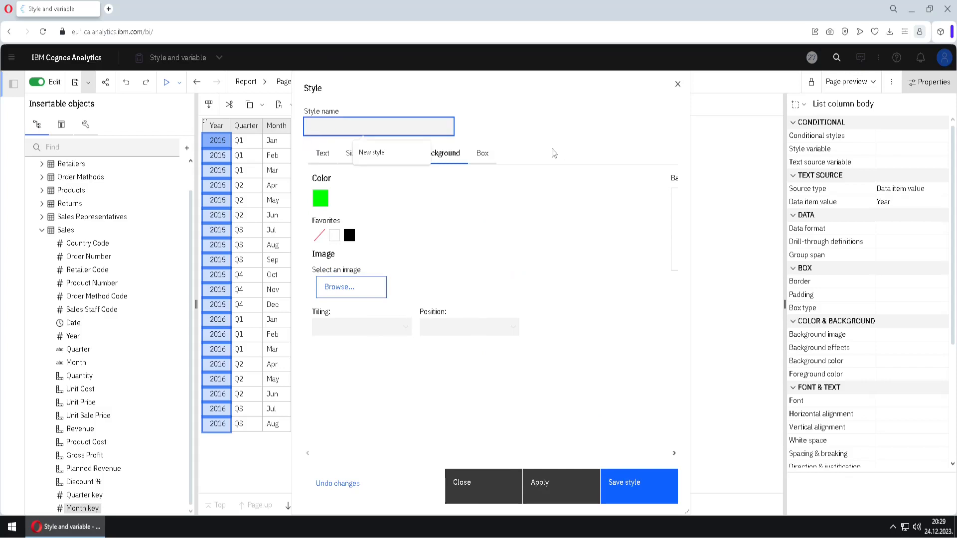
pyautogui.write('Style1')
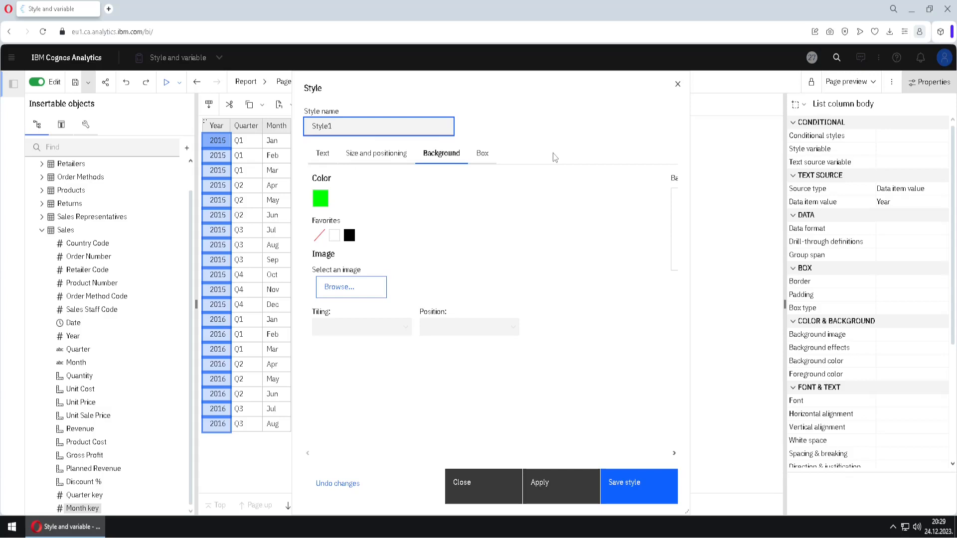
pyautogui.click(559, 482)
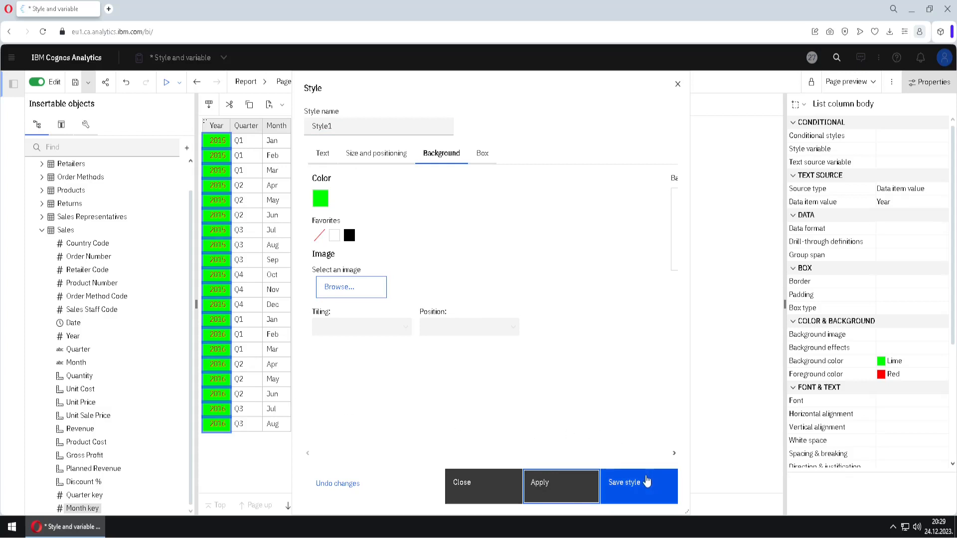
pyautogui.click(646, 481)
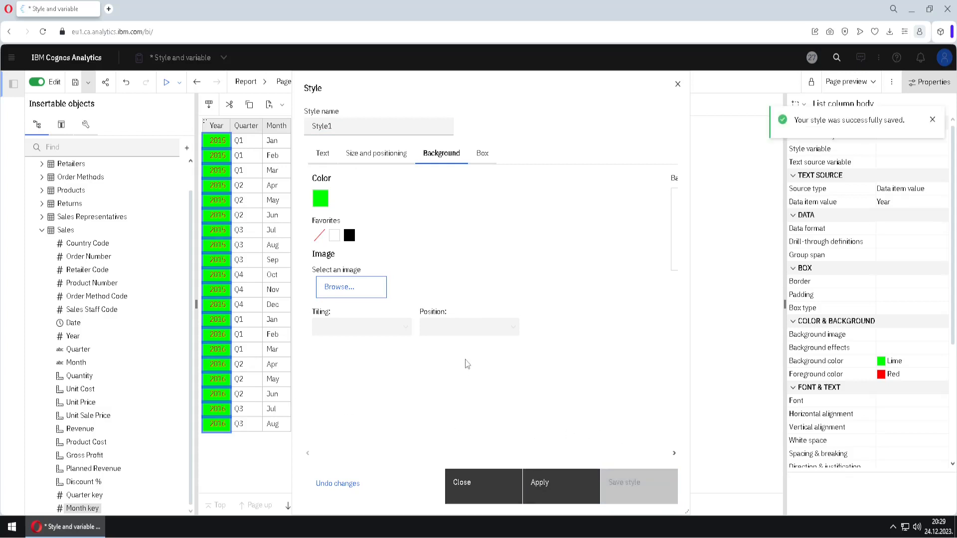
pyautogui.click(491, 486)
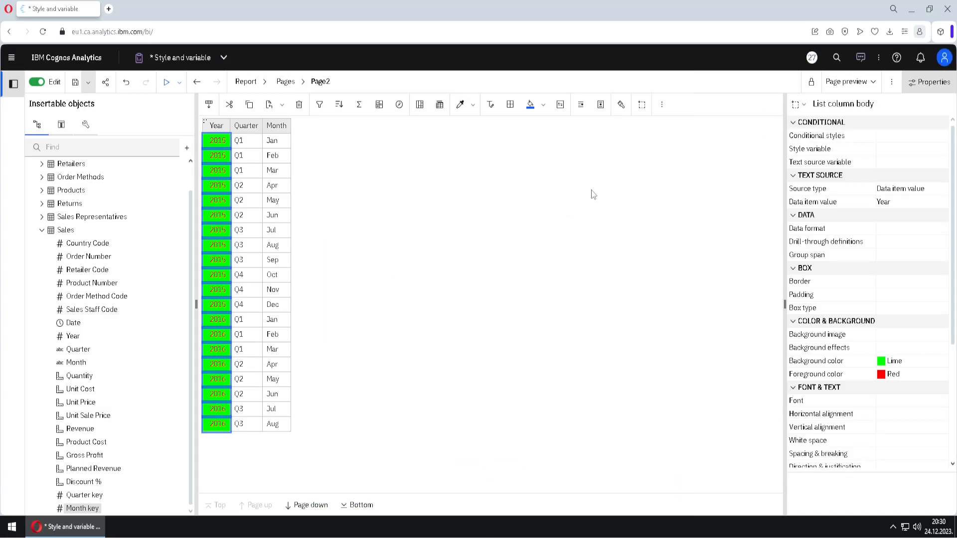
# - Apply the saved Style1 to the Quarter column on Page2
pyautogui.click(623, 109)
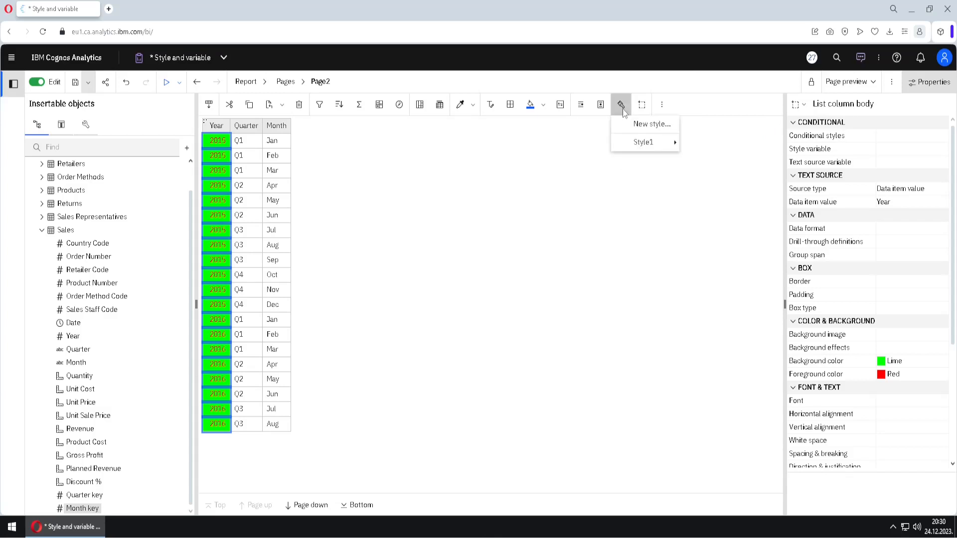
pyautogui.moveTo(641, 146)
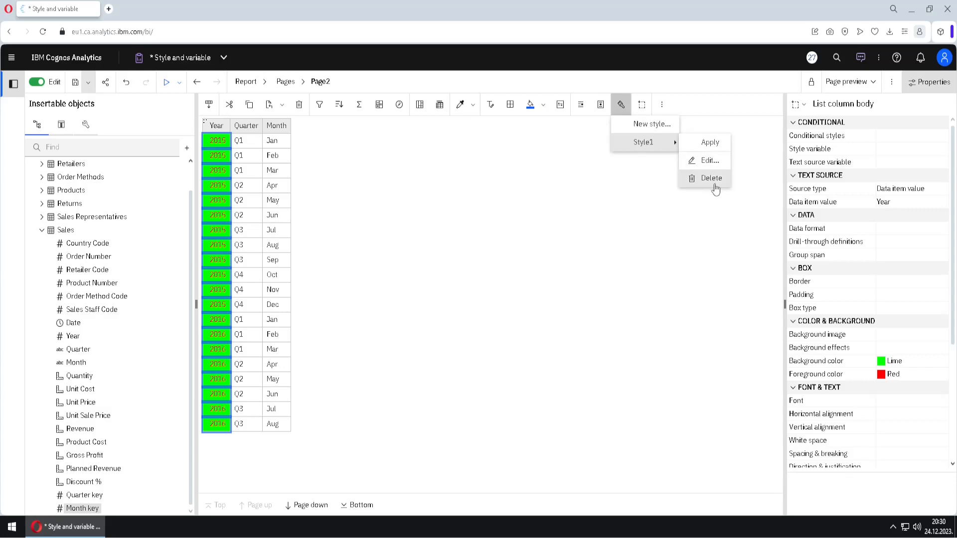
pyautogui.click(254, 143)
pyautogui.doubleClick(255, 143)
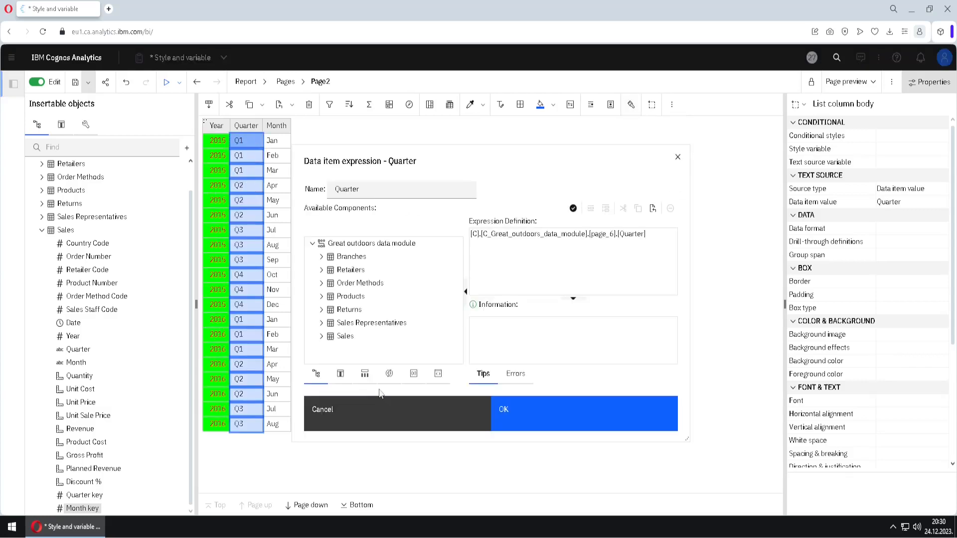
pyautogui.click(359, 402)
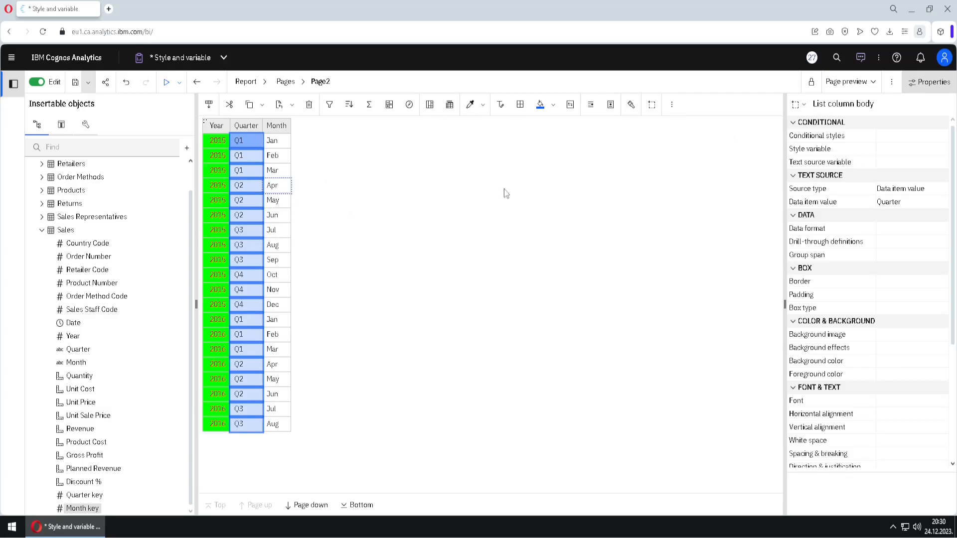
pyautogui.click(634, 113)
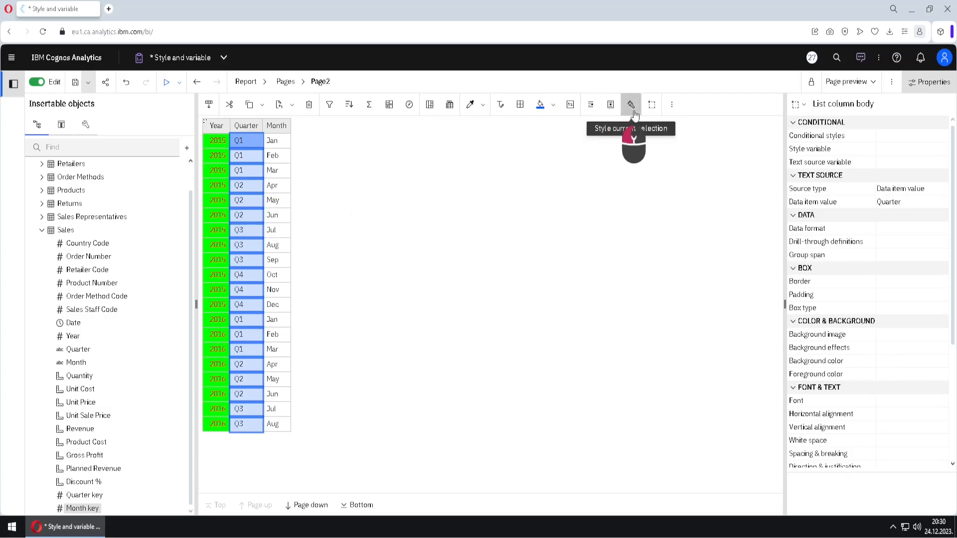
pyautogui.moveTo(672, 150)
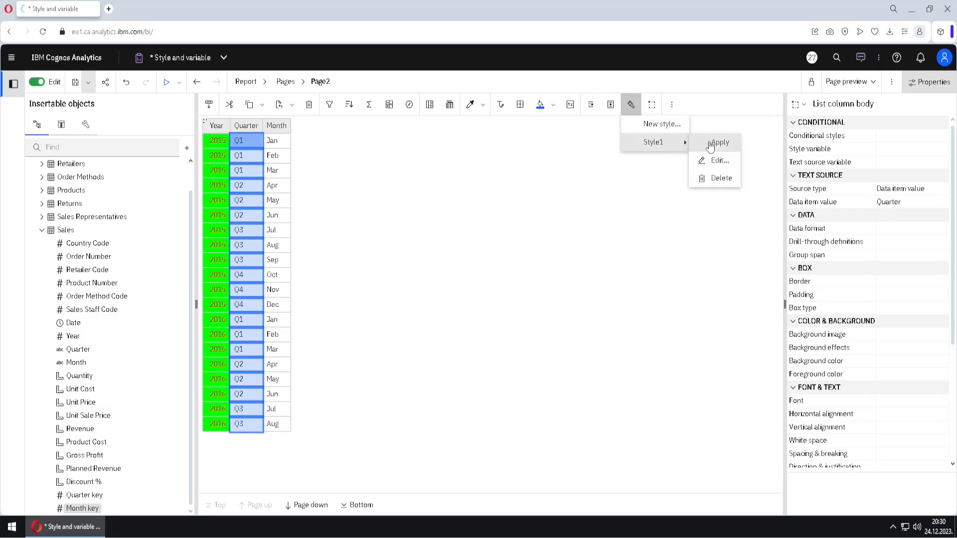
pyautogui.click(710, 144)
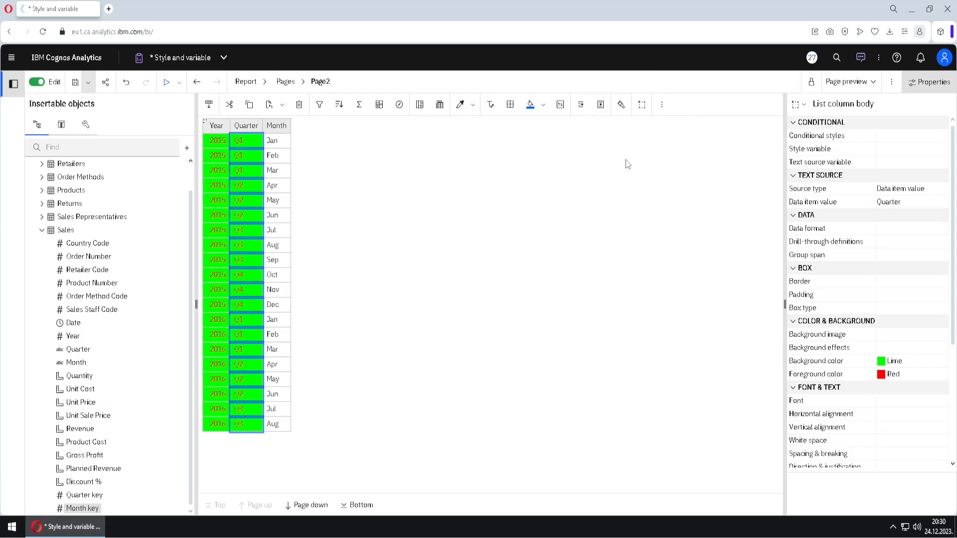
# - Edit Style1 to use bold weight and italic font style, and save the updated style
pyautogui.click(621, 107)
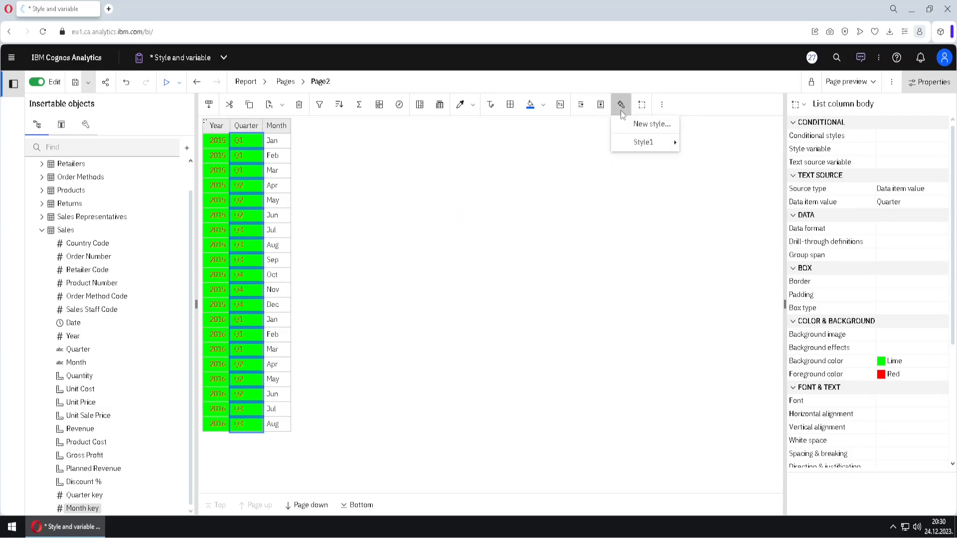
pyautogui.moveTo(648, 142)
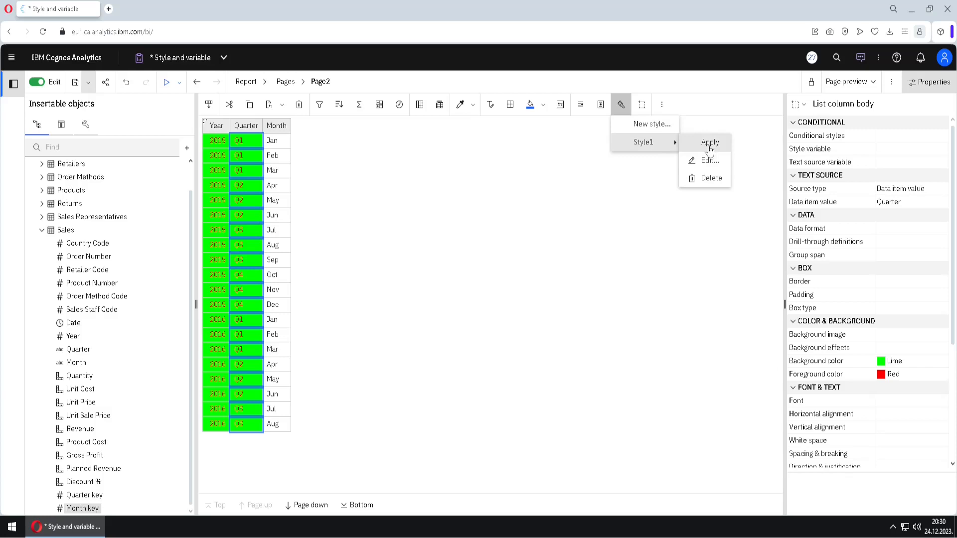
pyautogui.click(708, 160)
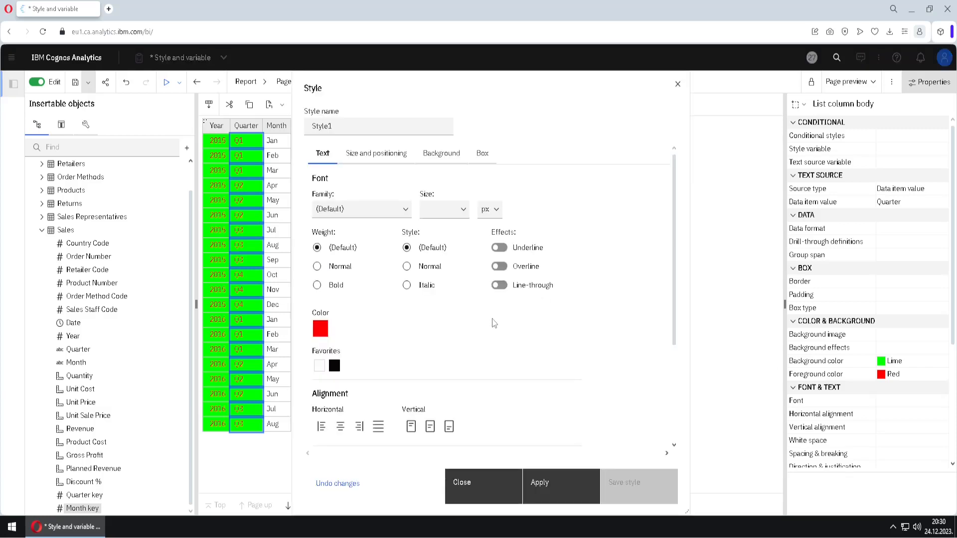
pyautogui.click(318, 286)
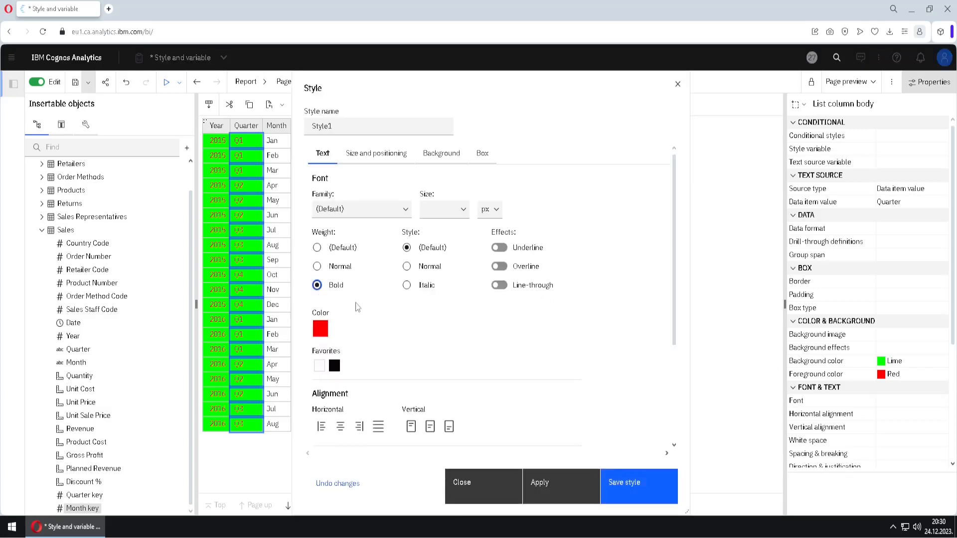
pyautogui.click(408, 286)
pyautogui.click(633, 491)
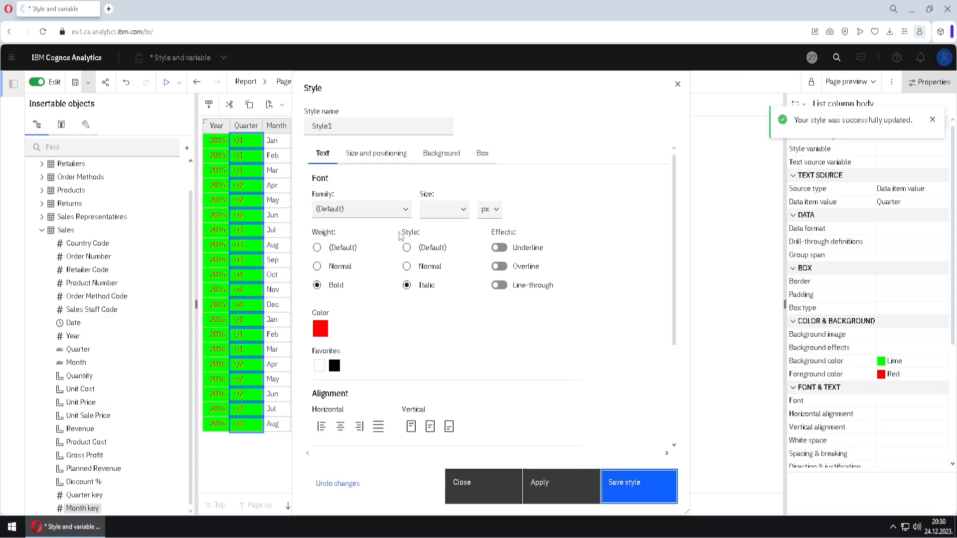
# - Close the style editor and apply the updated Style1 to the Month column on Page2
pyautogui.click(468, 482)
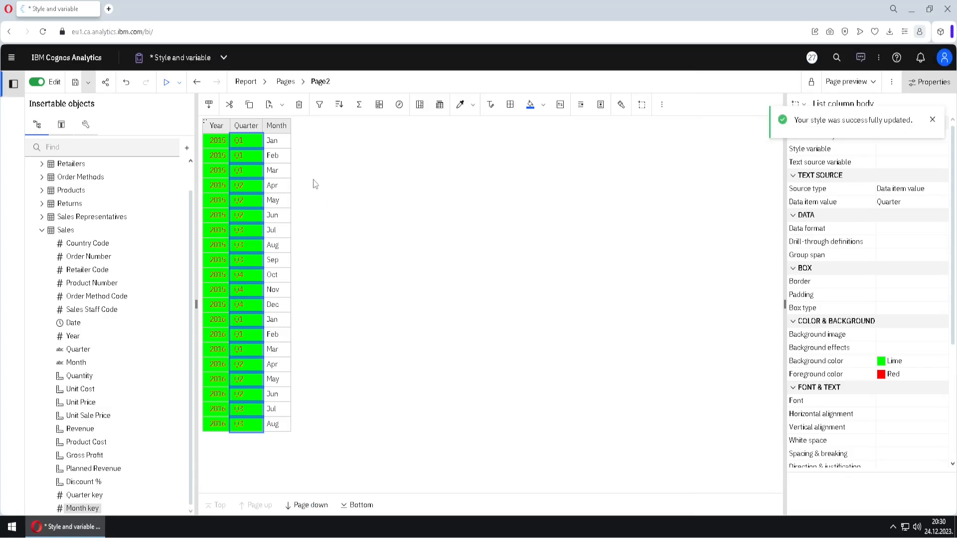
pyautogui.click(289, 143)
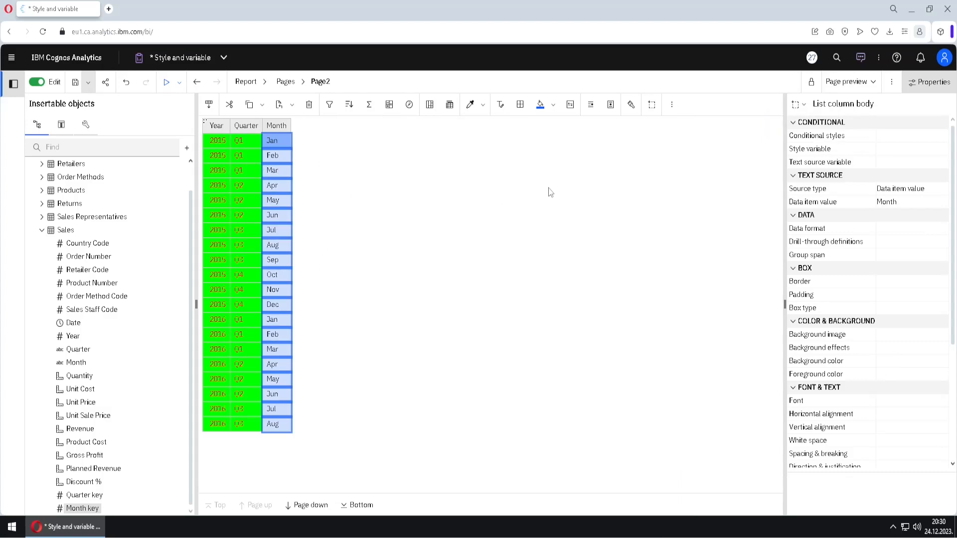
pyautogui.click(631, 105)
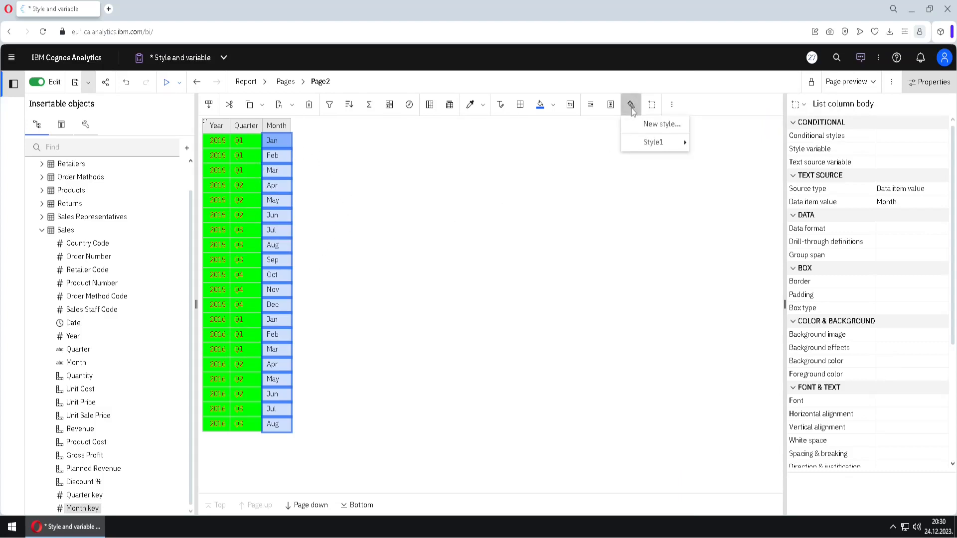
pyautogui.moveTo(664, 145)
pyautogui.click(720, 144)
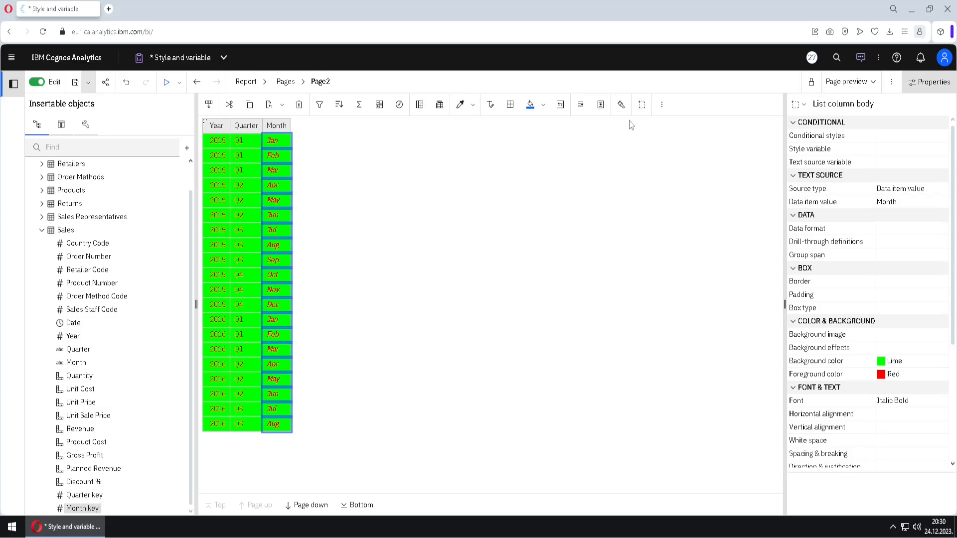
# - Delete the saved style Style1 from the report's styles
pyautogui.click(621, 105)
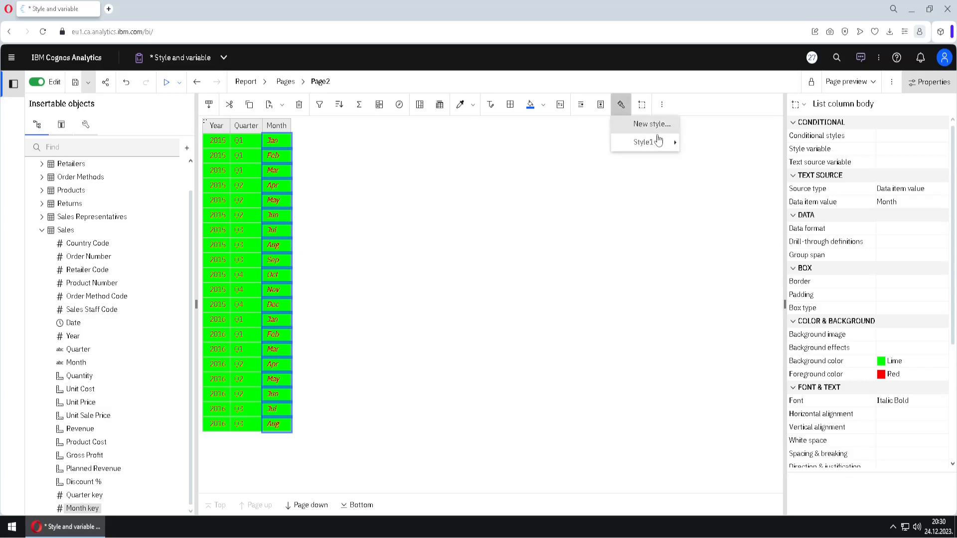
pyautogui.moveTo(659, 142)
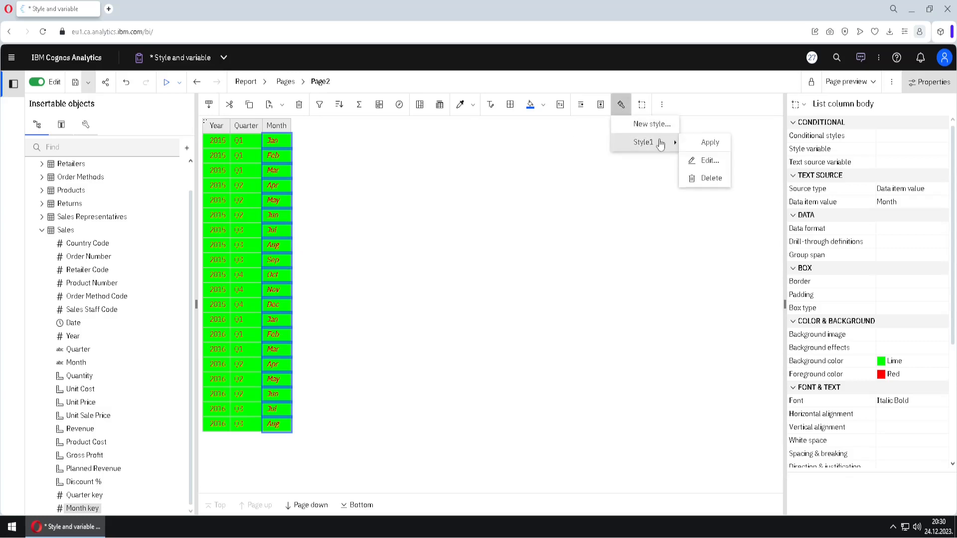
pyautogui.click(712, 179)
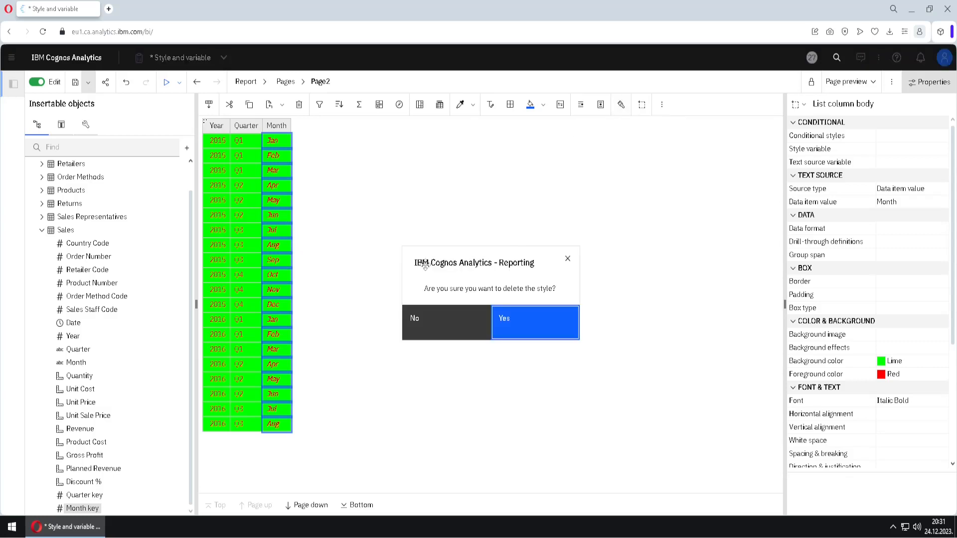
pyautogui.click(536, 321)
# - Check the formatting of the Year, Quarter and Month columns and review the list of saved styles
pyautogui.click(247, 143)
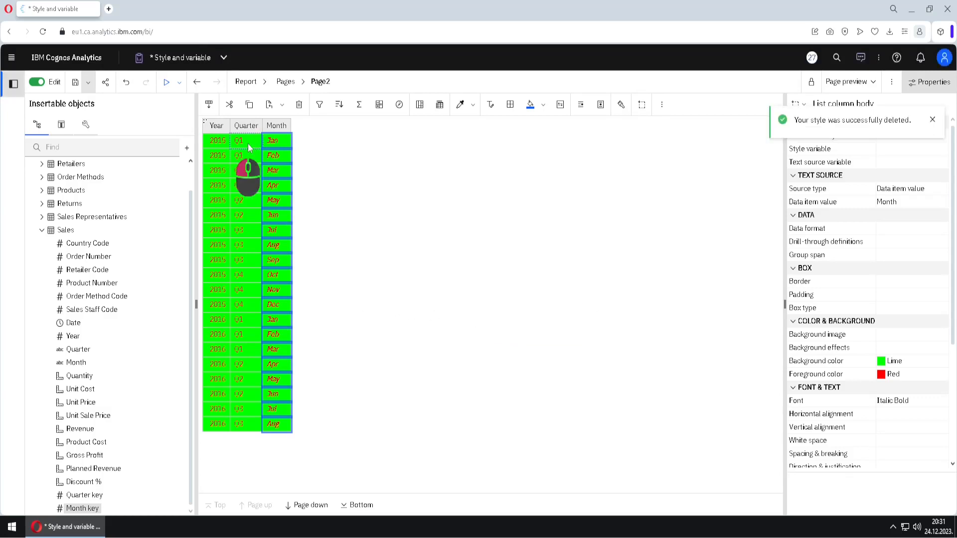
pyautogui.click(280, 145)
pyautogui.click(223, 145)
pyautogui.click(251, 147)
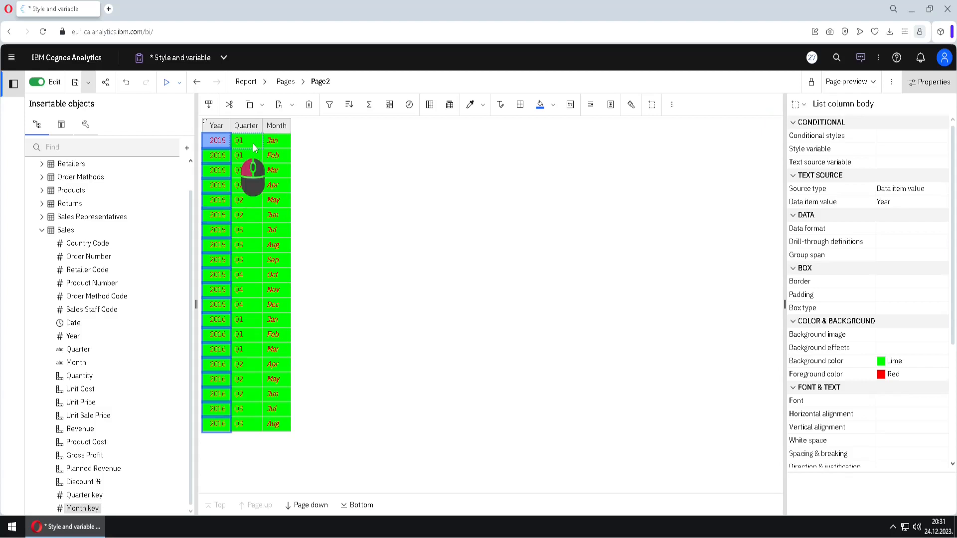
pyautogui.click(283, 147)
pyautogui.click(227, 148)
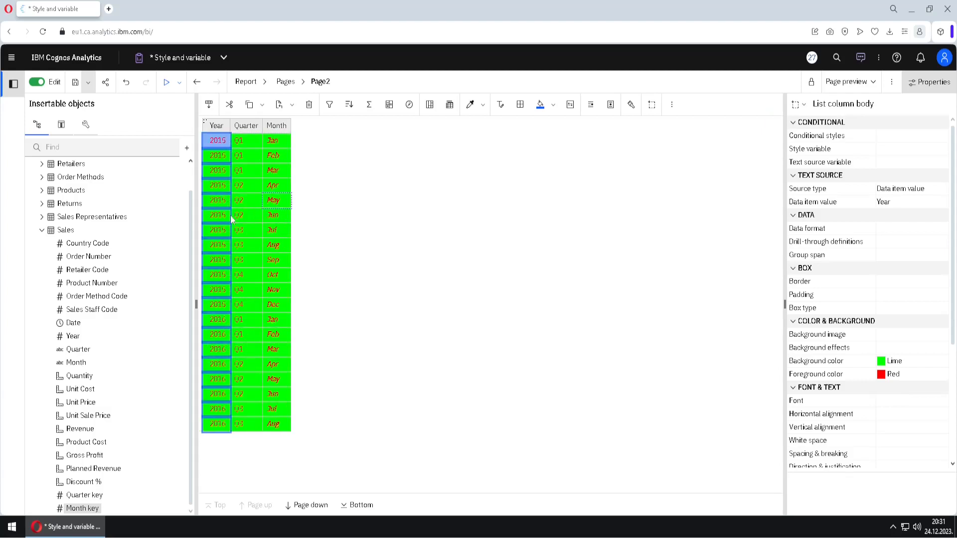
pyautogui.click(635, 108)
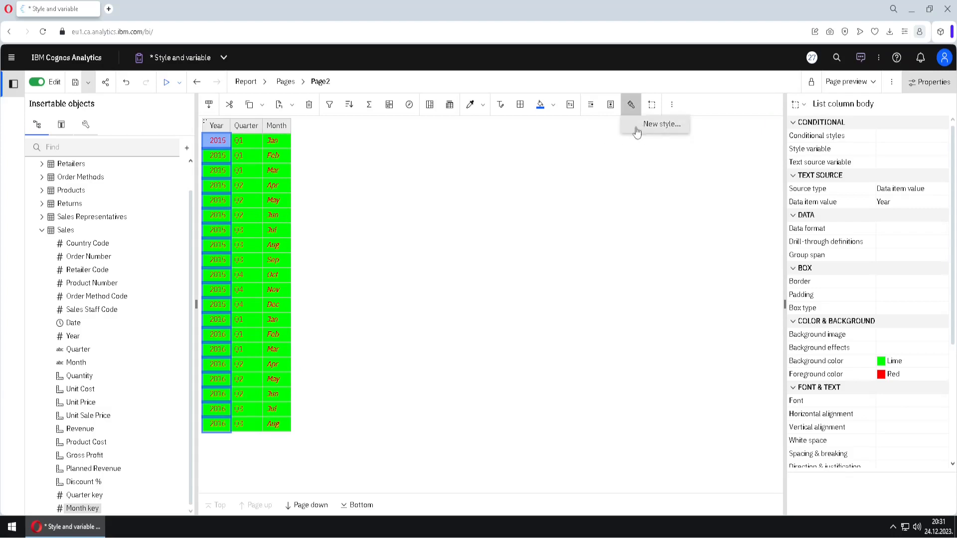